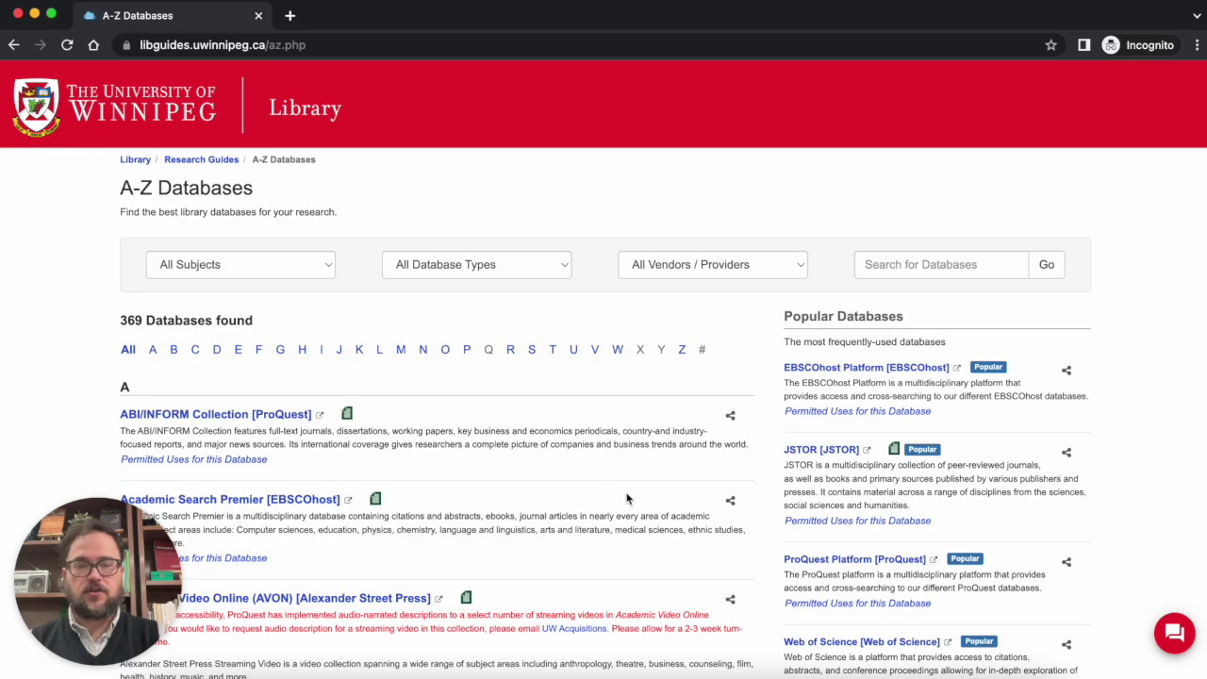
Step: Open the Web of Science database from the Popular Databases list on the library's A-Z Databases page
{"action": "scroll", "coordinate": [626, 496], "scroll_direction": "down", "scroll_amount": 1}
{"action": "scroll", "coordinate": [627, 497], "scroll_direction": "down", "scroll_amount": 3}
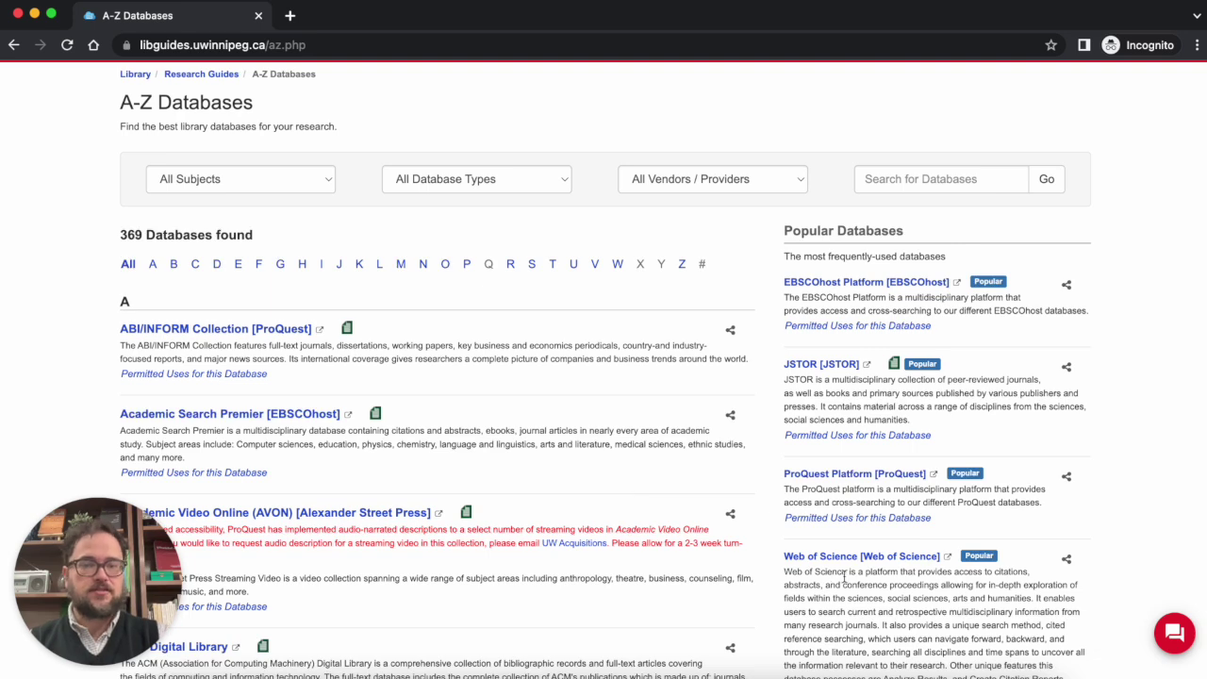
{"action": "scroll", "coordinate": [858, 577], "scroll_direction": "down", "scroll_amount": 2}
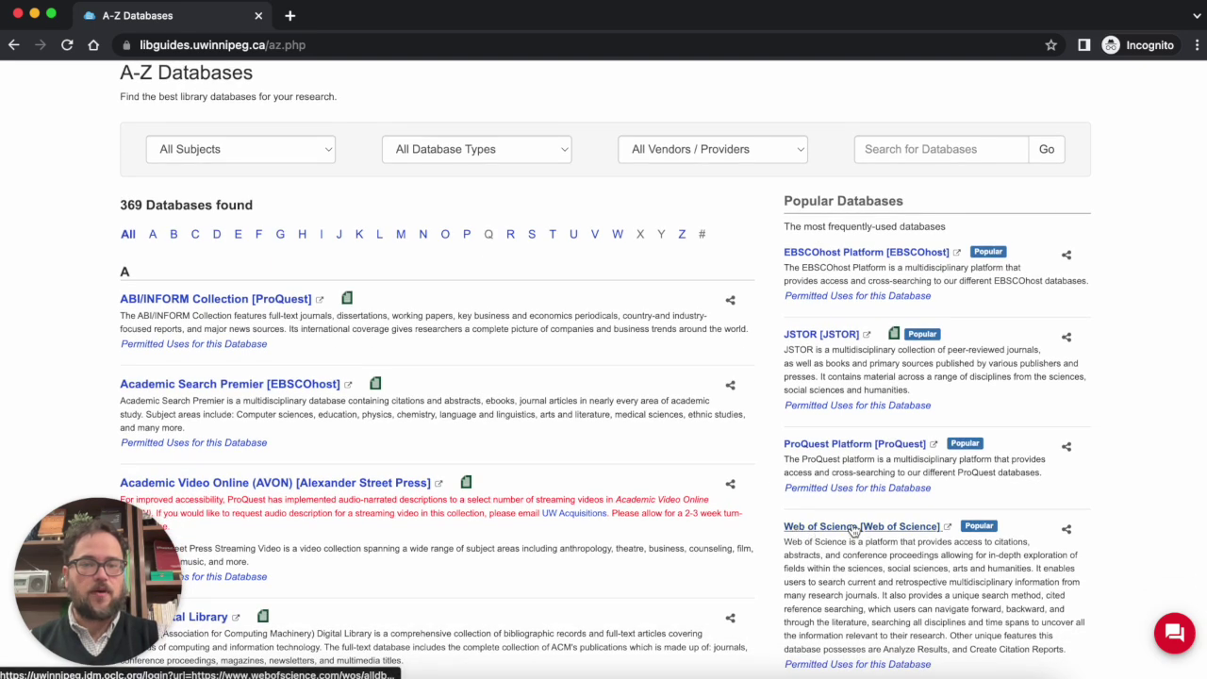
{"action": "left_click", "coordinate": [834, 527]}
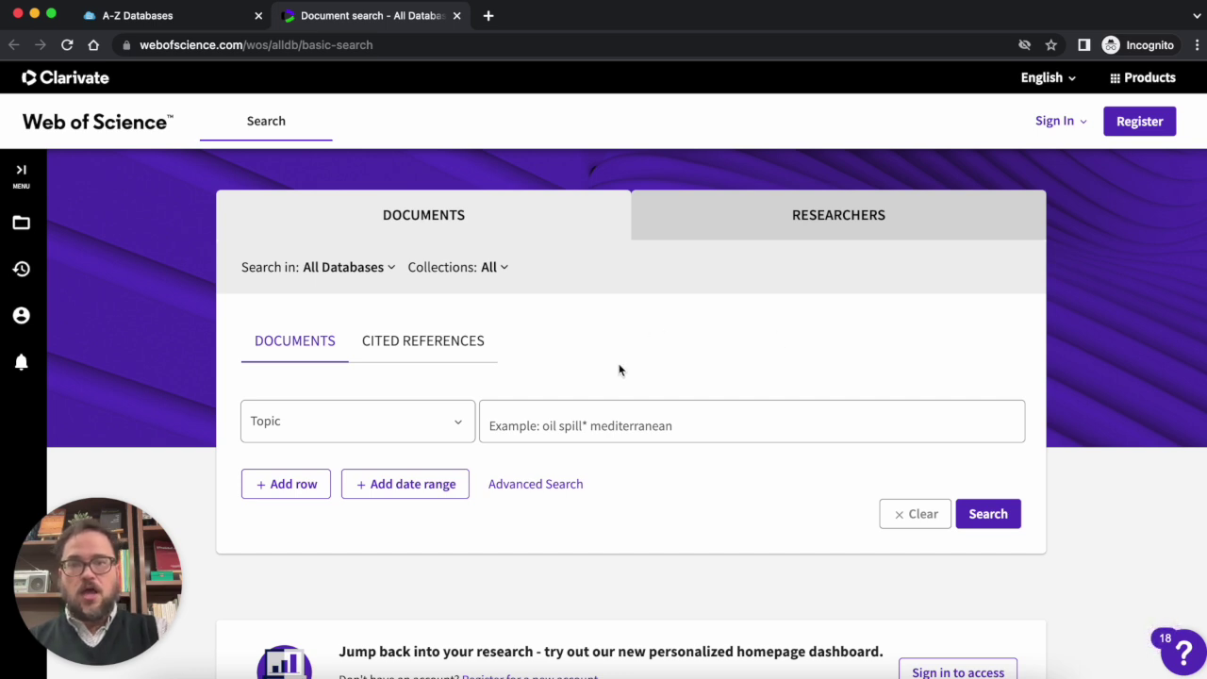
Step: Look at the researcher search with its Organization option, and return to the document search
{"action": "left_click", "coordinate": [801, 231]}
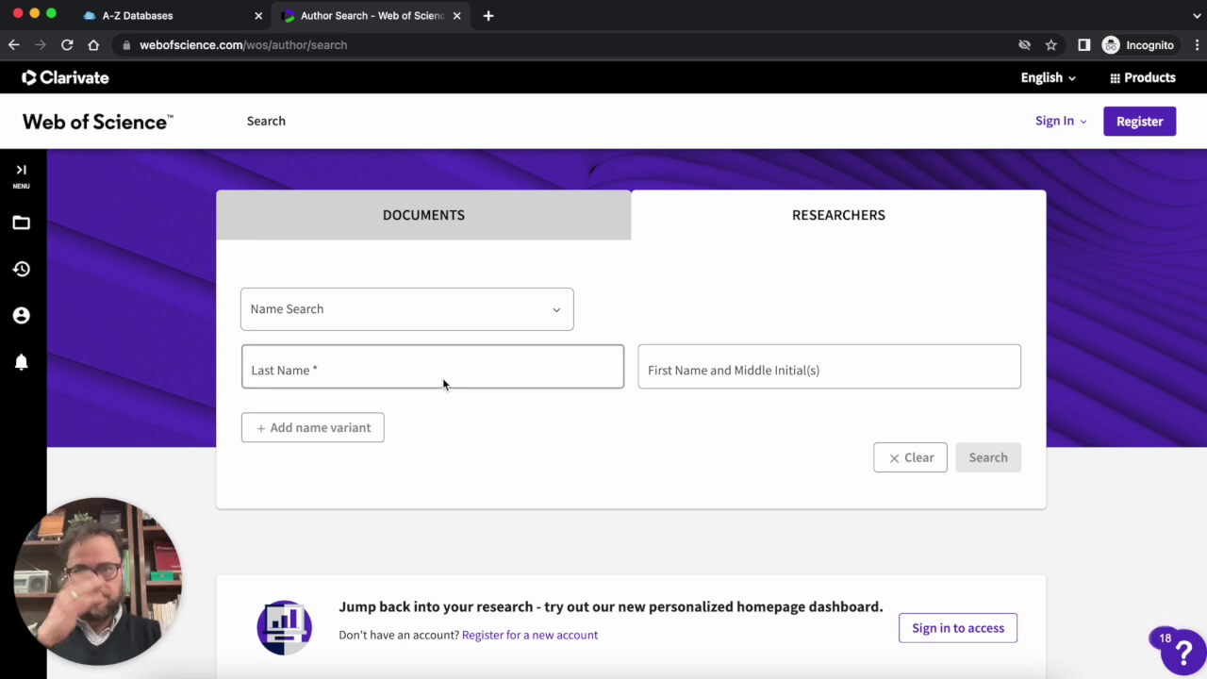
{"action": "scroll", "coordinate": [673, 295], "scroll_direction": "down", "scroll_amount": 1}
{"action": "scroll", "coordinate": [673, 301], "scroll_direction": "up", "scroll_amount": 1}
{"action": "left_click", "coordinate": [560, 311]}
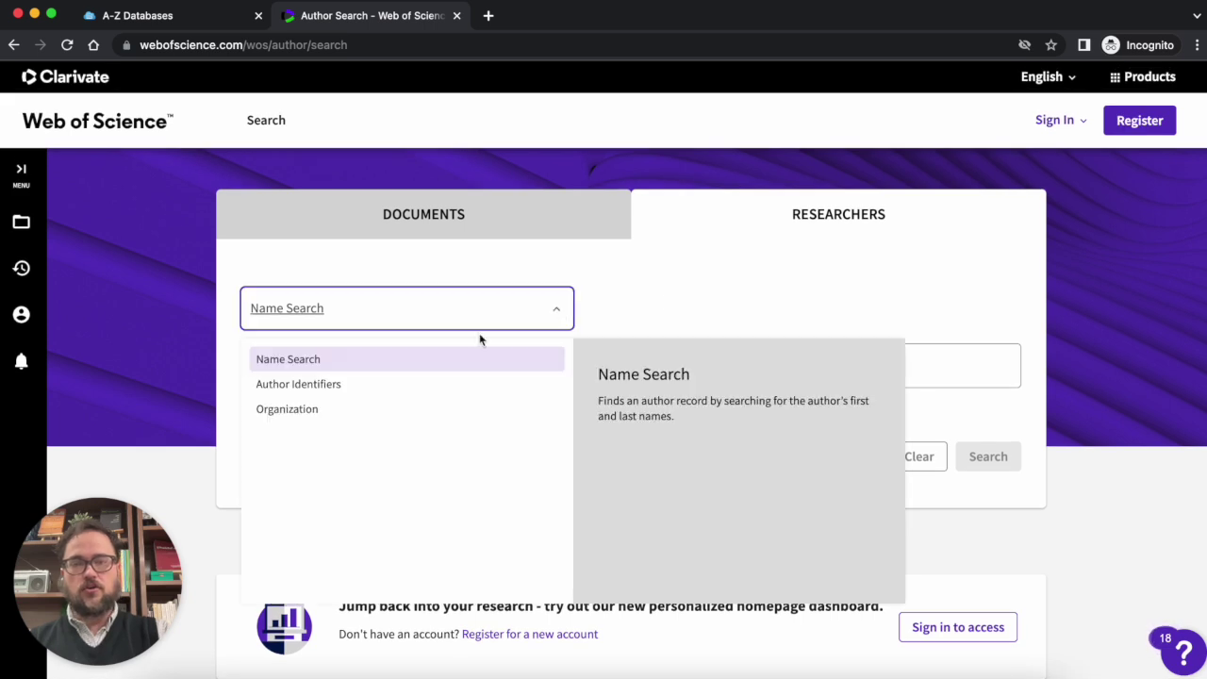
{"action": "left_click", "coordinate": [350, 417]}
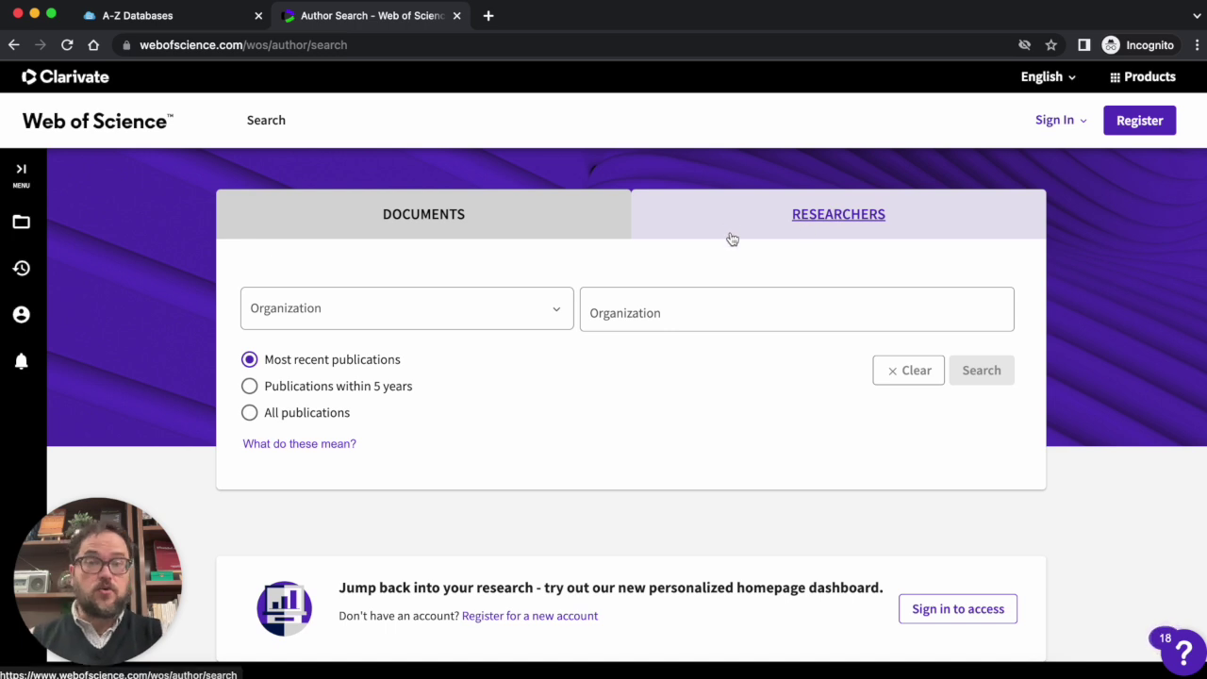
{"action": "left_click", "coordinate": [497, 206]}
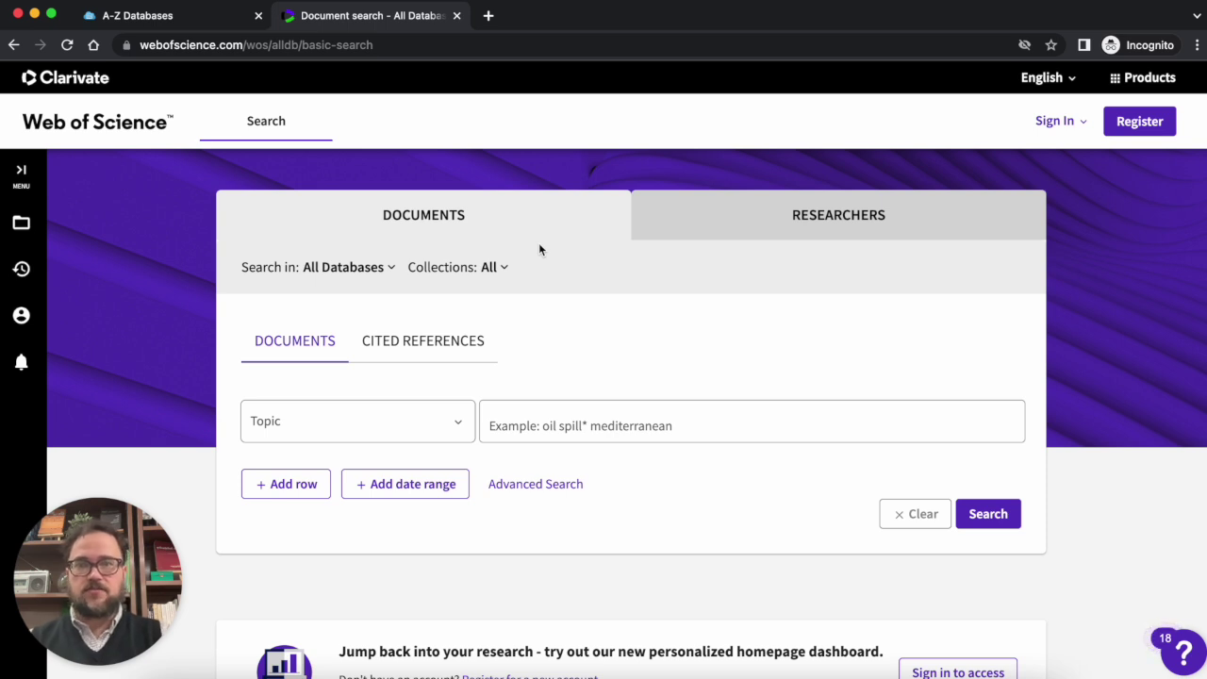
{"action": "scroll", "coordinate": [627, 314], "scroll_direction": "down", "scroll_amount": 1}
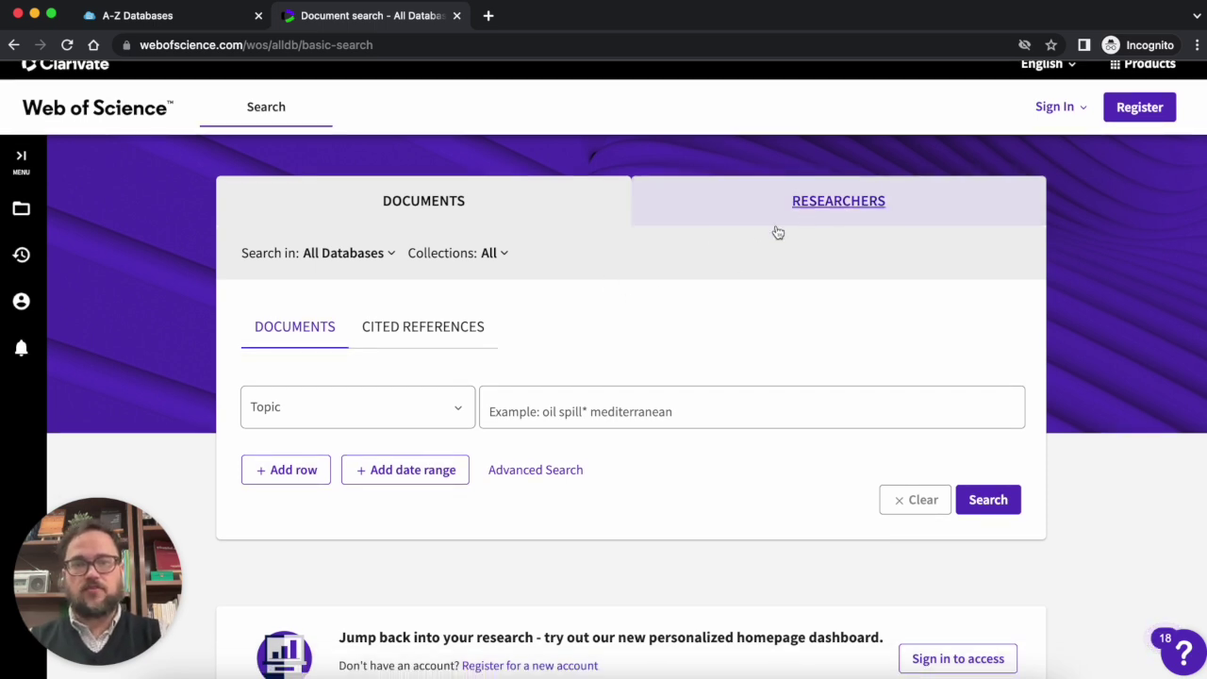
{"action": "scroll", "coordinate": [708, 307], "scroll_direction": "down", "scroll_amount": 1}
{"action": "scroll", "coordinate": [708, 307], "scroll_direction": "up", "scroll_amount": 2}
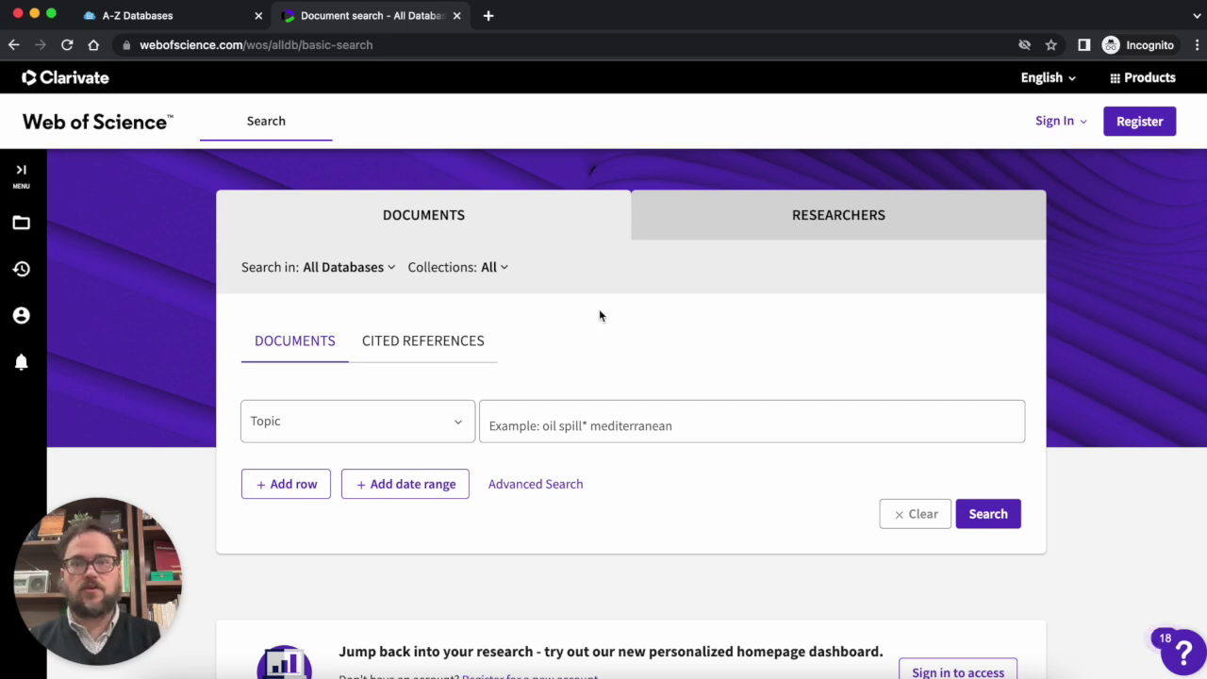
Step: Review the search fields available for the document search, keeping Topic selected
{"action": "scroll", "coordinate": [670, 334], "scroll_direction": "down", "scroll_amount": 1}
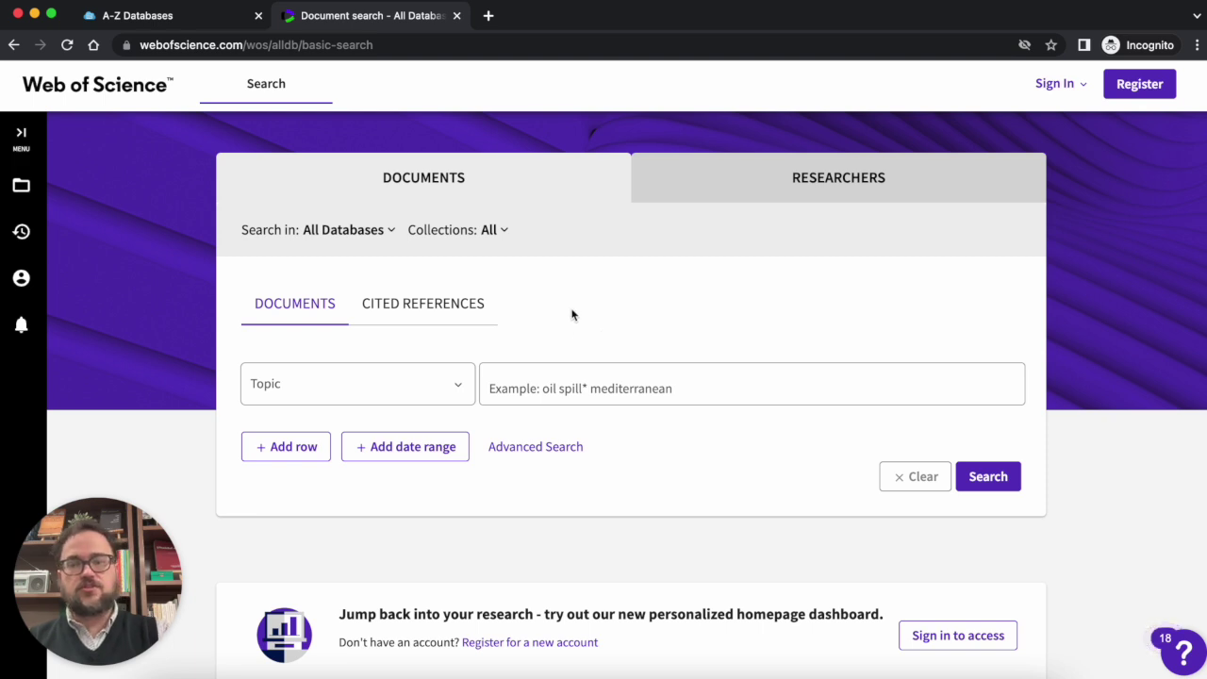
{"action": "left_click", "coordinate": [462, 385]}
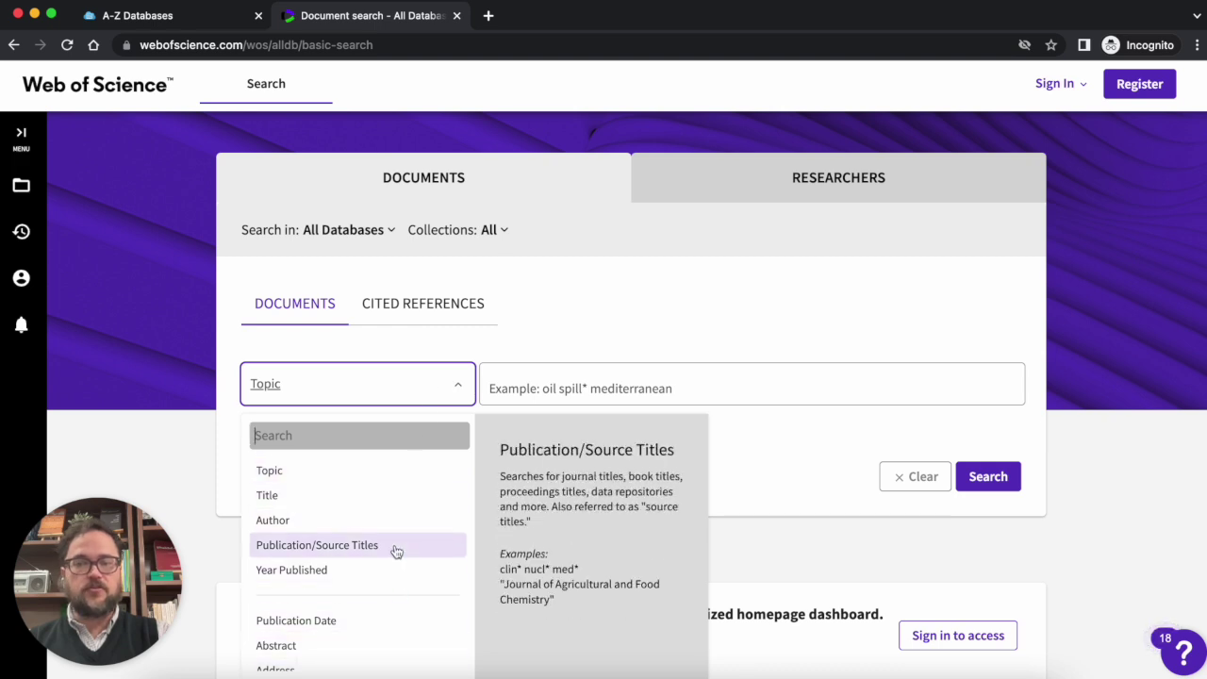
{"action": "scroll", "coordinate": [396, 552], "scroll_direction": "down", "scroll_amount": 2}
{"action": "scroll", "coordinate": [396, 550], "scroll_direction": "up", "scroll_amount": 2}
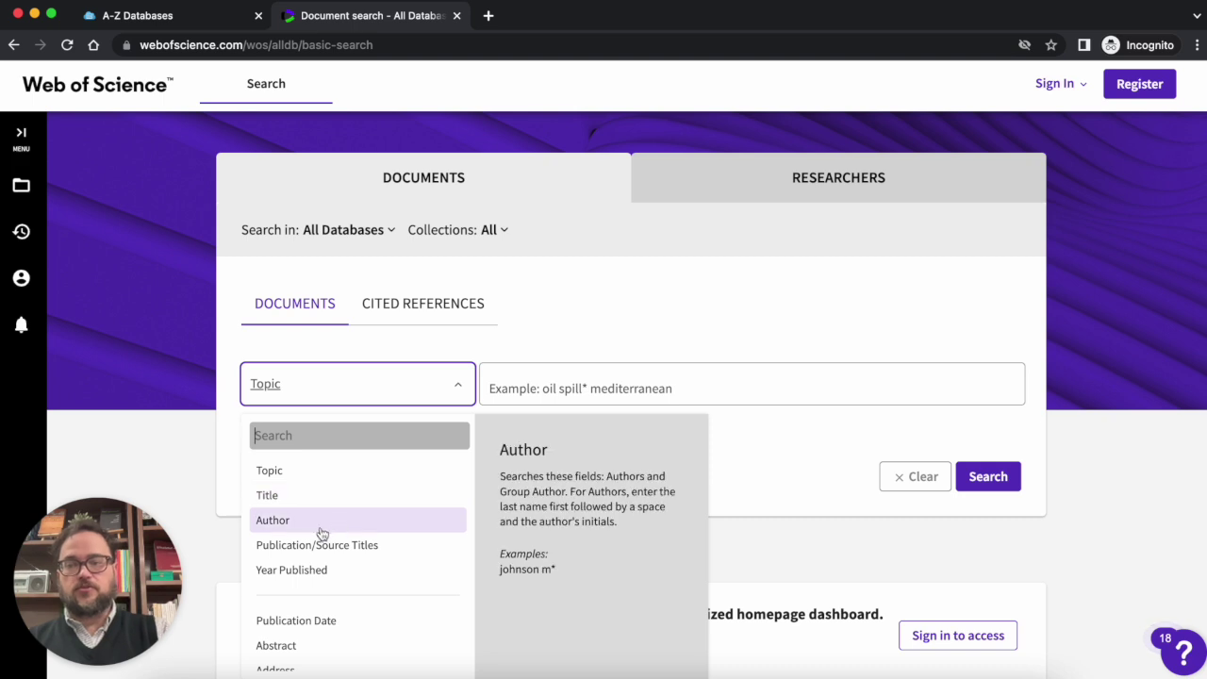
{"action": "scroll", "coordinate": [366, 566], "scroll_direction": "down", "scroll_amount": 1}
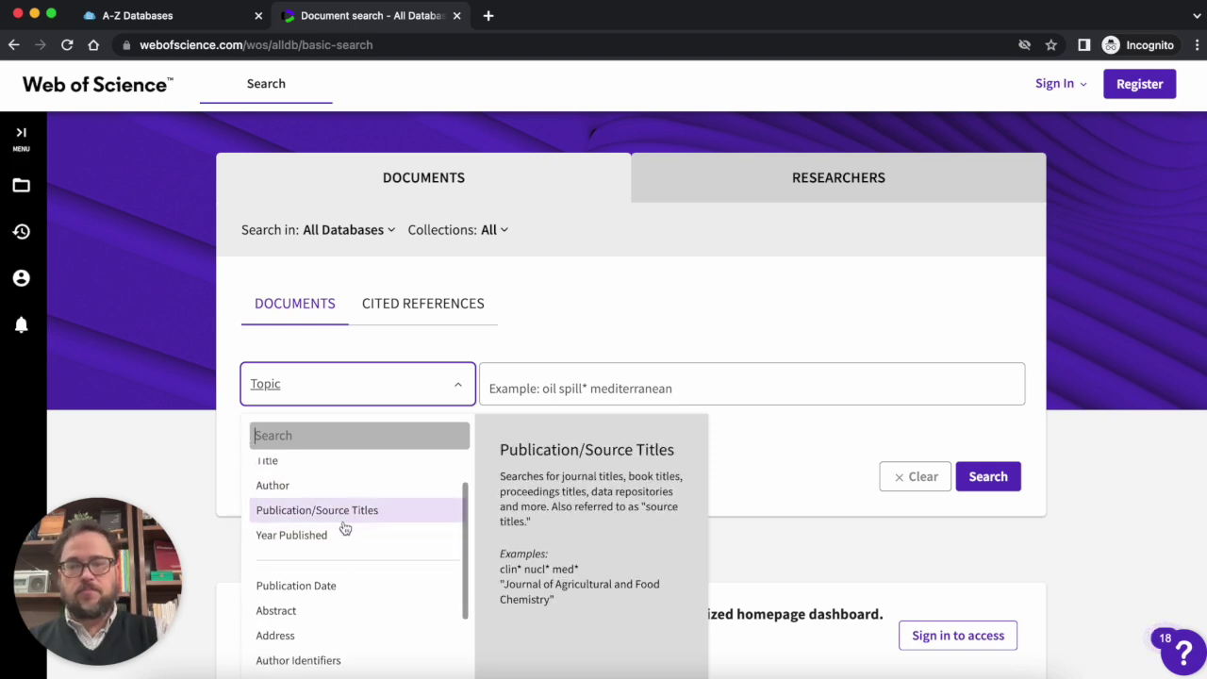
{"action": "scroll", "coordinate": [358, 556], "scroll_direction": "down", "scroll_amount": 1}
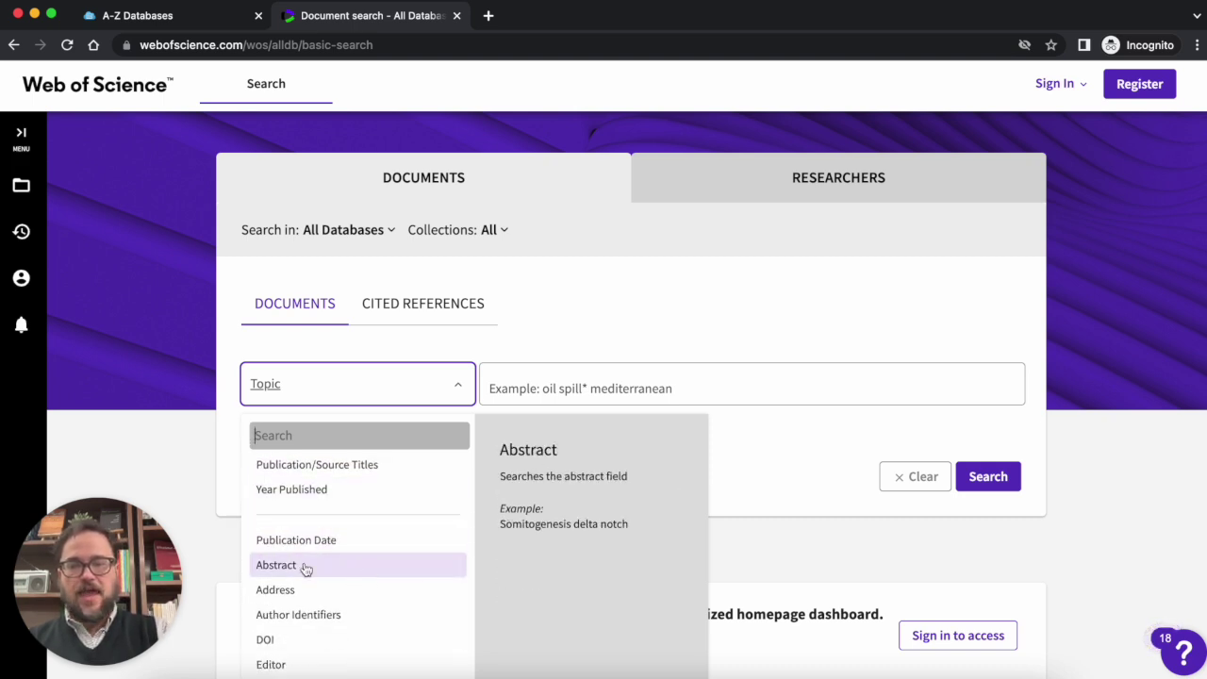
{"action": "scroll", "coordinate": [318, 646], "scroll_direction": "down", "scroll_amount": 1}
{"action": "scroll", "coordinate": [345, 571], "scroll_direction": "up", "scroll_amount": 5}
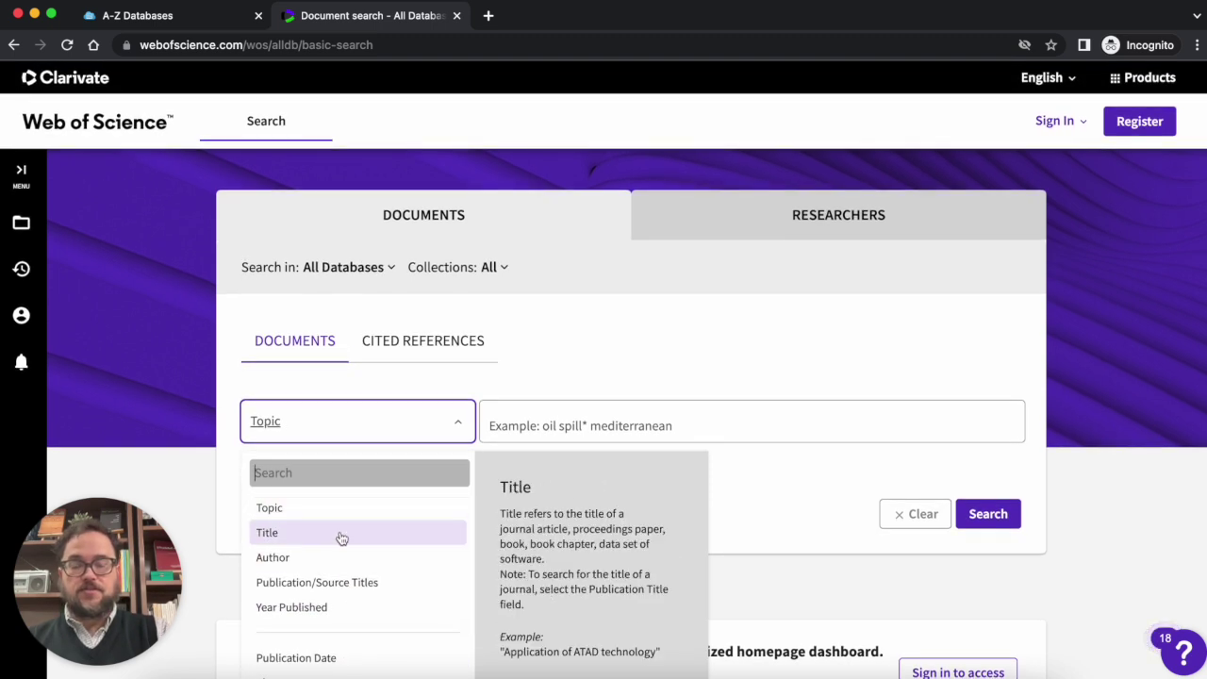
{"action": "left_click", "coordinate": [404, 415]}
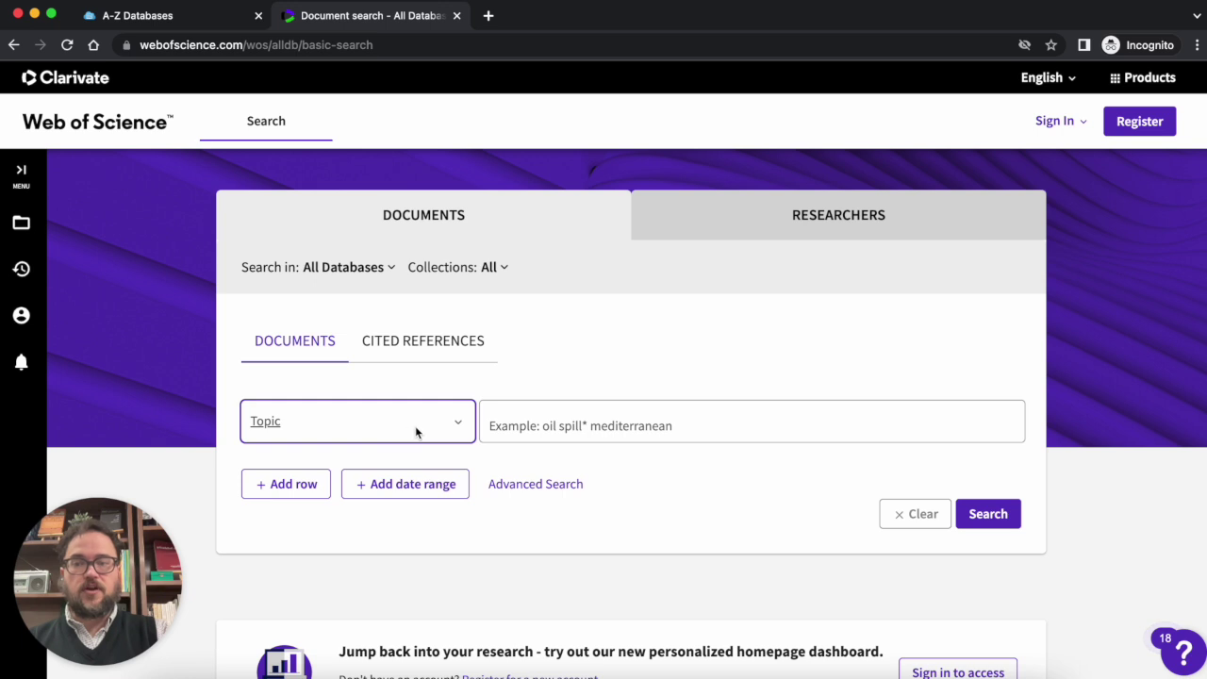
Step: Add a second search row to the document search form
{"action": "scroll", "coordinate": [676, 504], "scroll_direction": "down", "scroll_amount": 1}
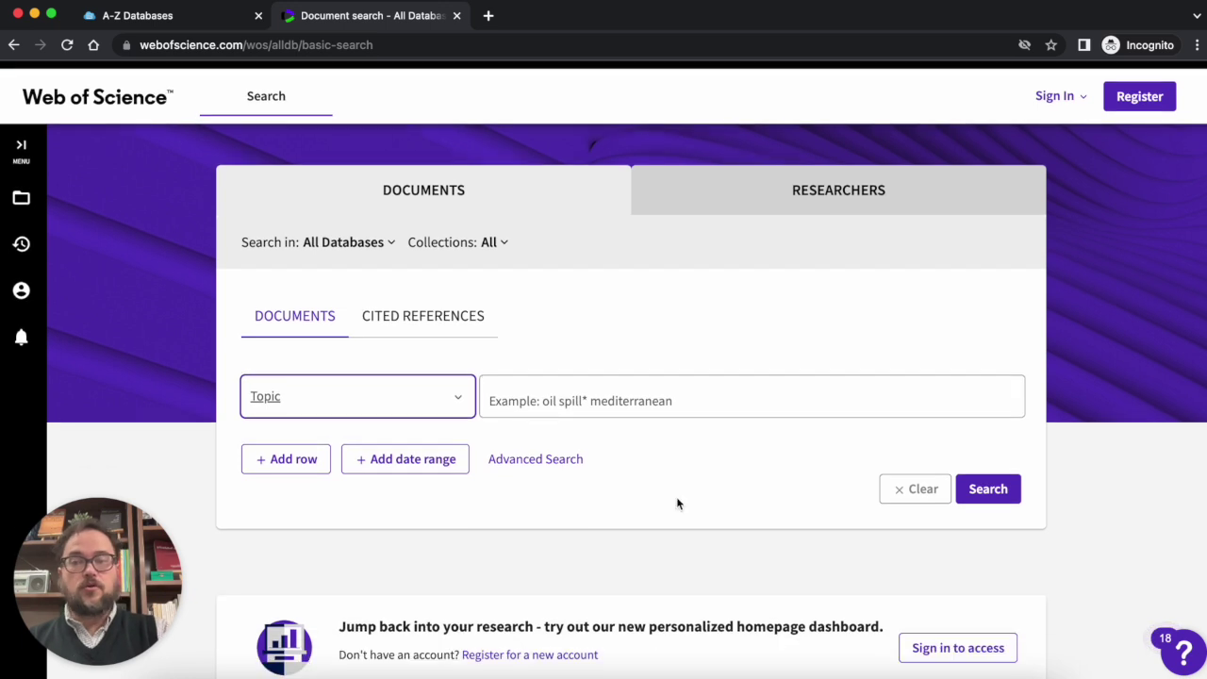
{"action": "left_click", "coordinate": [304, 459]}
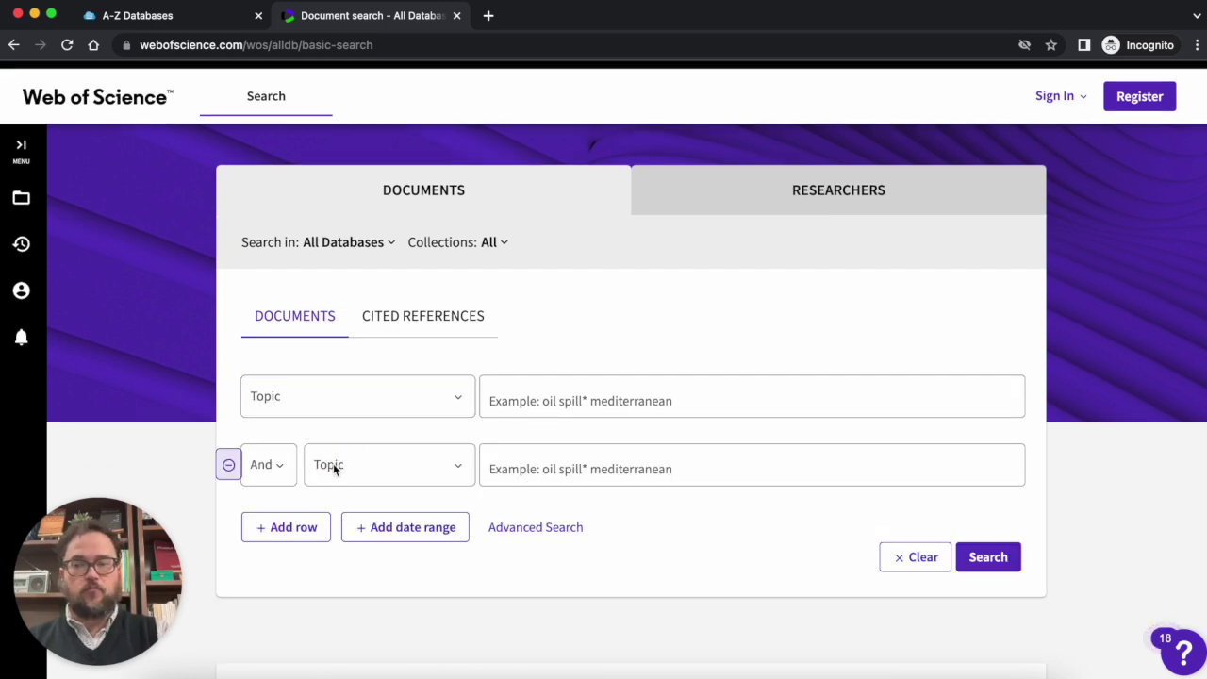
{"action": "scroll", "coordinate": [696, 555], "scroll_direction": "down", "scroll_amount": 1}
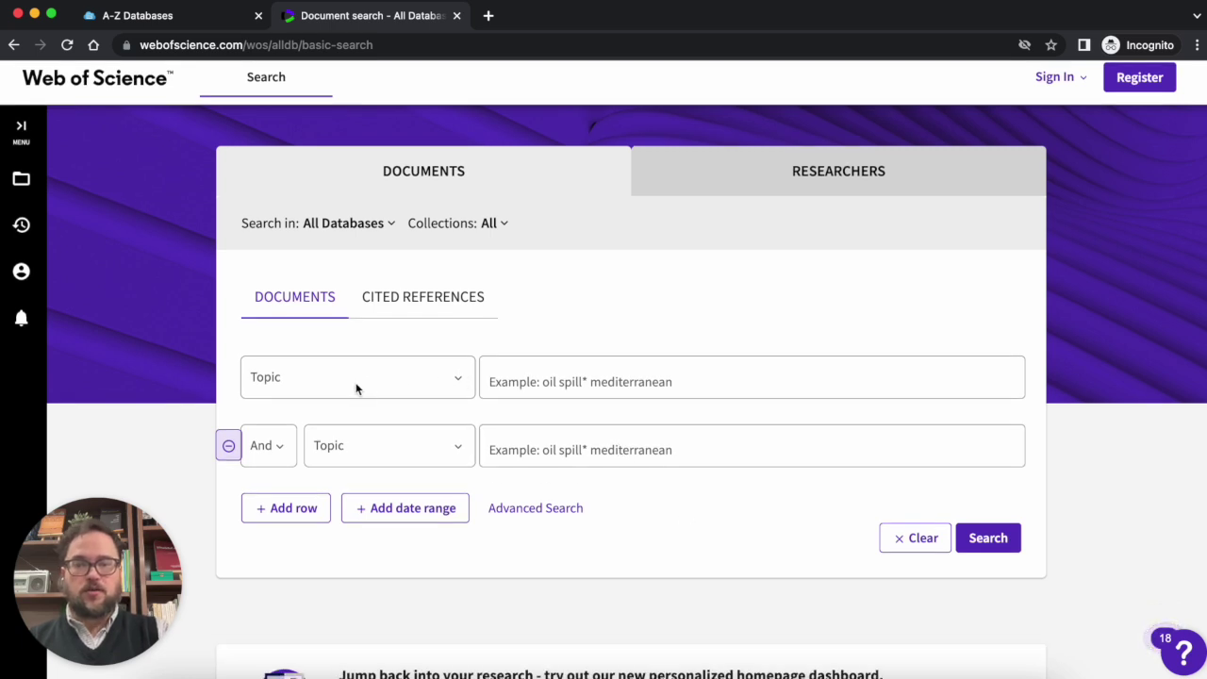
Step: Review the Boolean operators and search fields offered for the second row, keeping And and Topic
{"action": "left_click", "coordinate": [277, 452]}
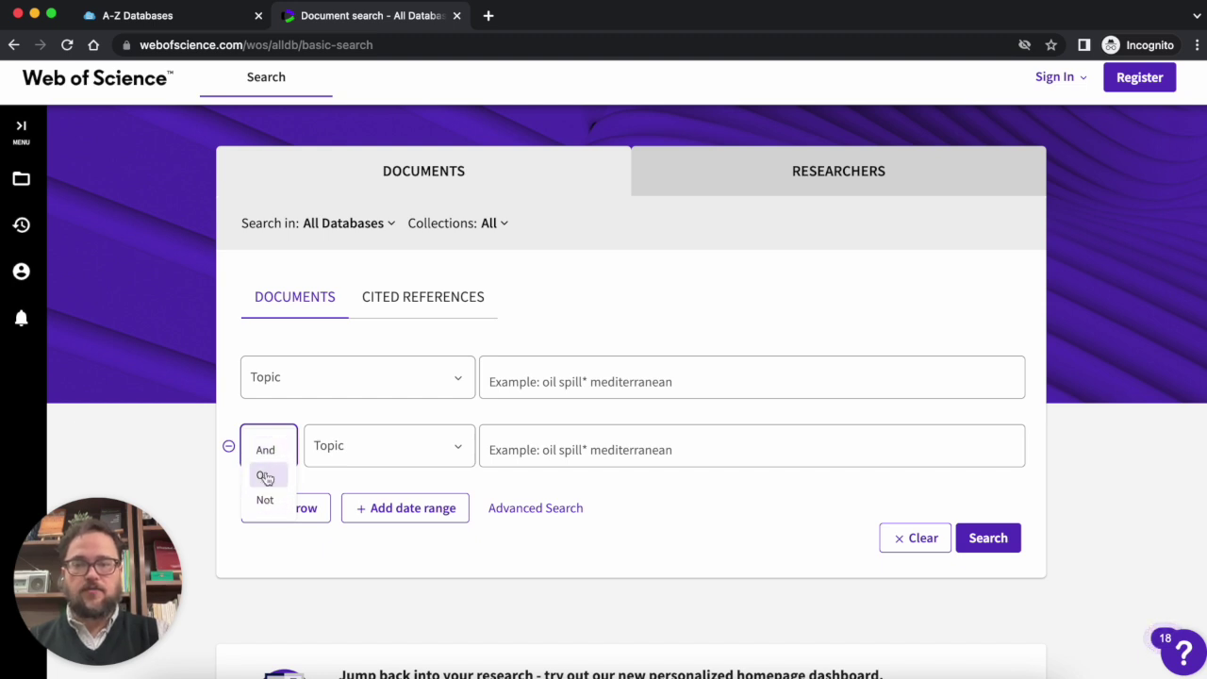
{"action": "left_click", "coordinate": [675, 503]}
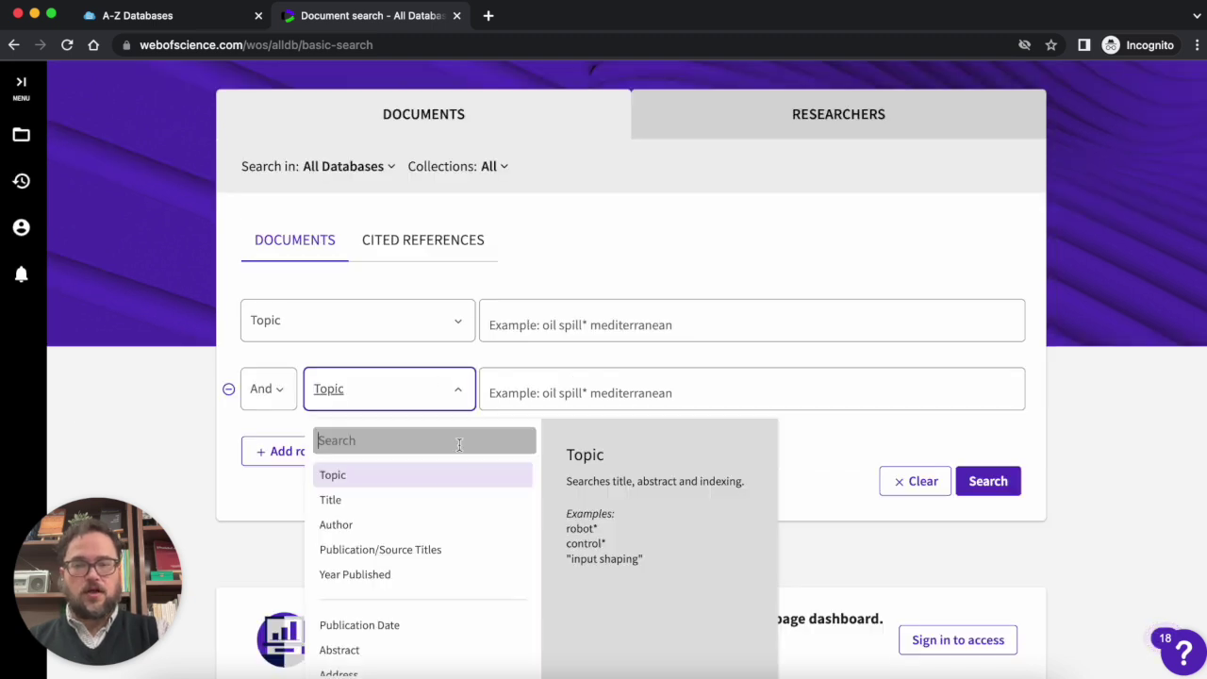
{"action": "left_click", "coordinate": [461, 451]}
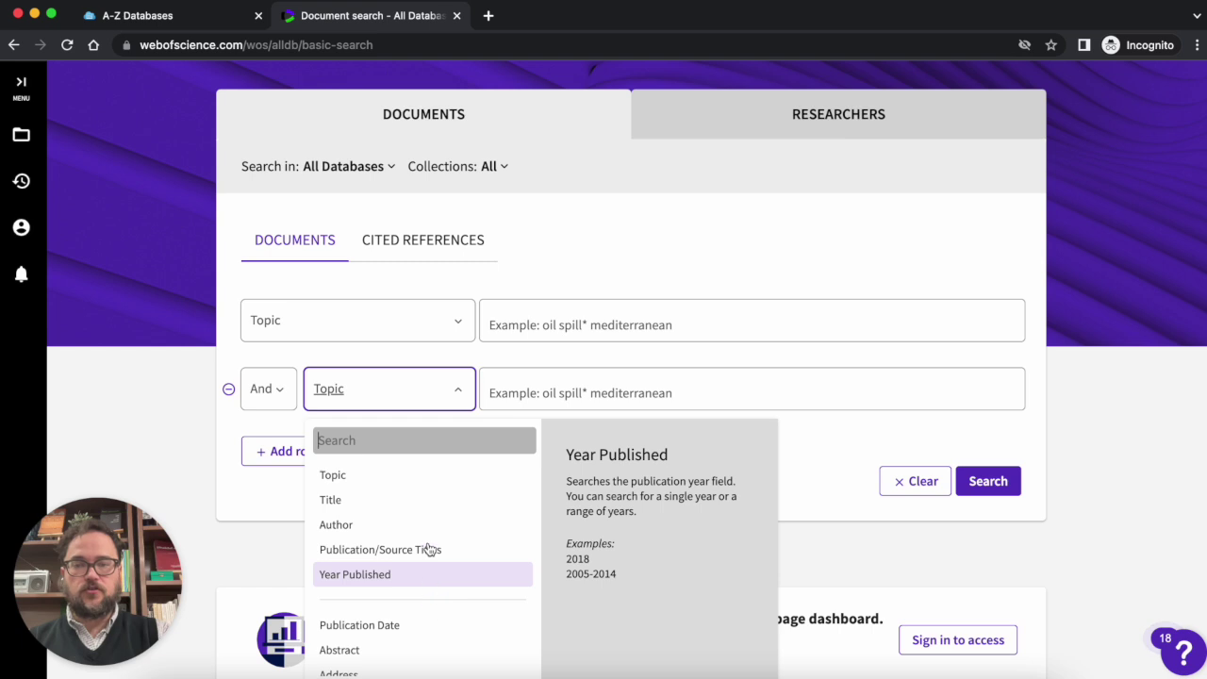
{"action": "left_click", "coordinate": [865, 461]}
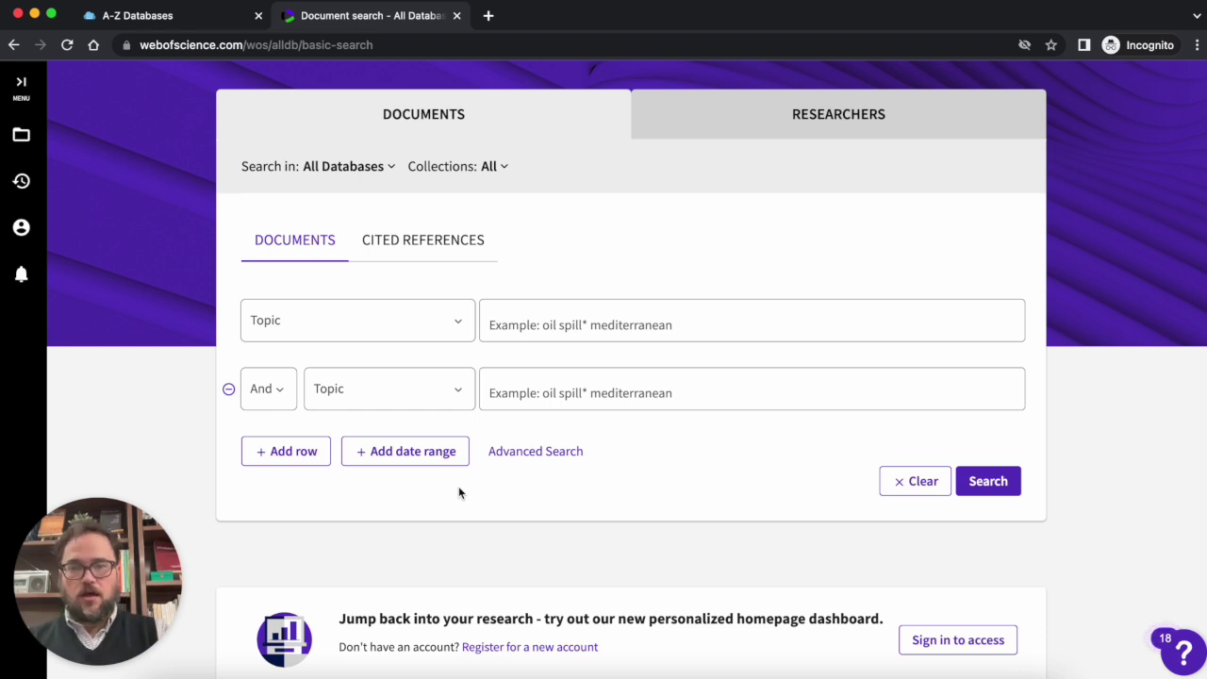
{"action": "scroll", "coordinate": [692, 480], "scroll_direction": "down", "scroll_amount": 1}
{"action": "scroll", "coordinate": [692, 481], "scroll_direction": "up", "scroll_amount": 2}
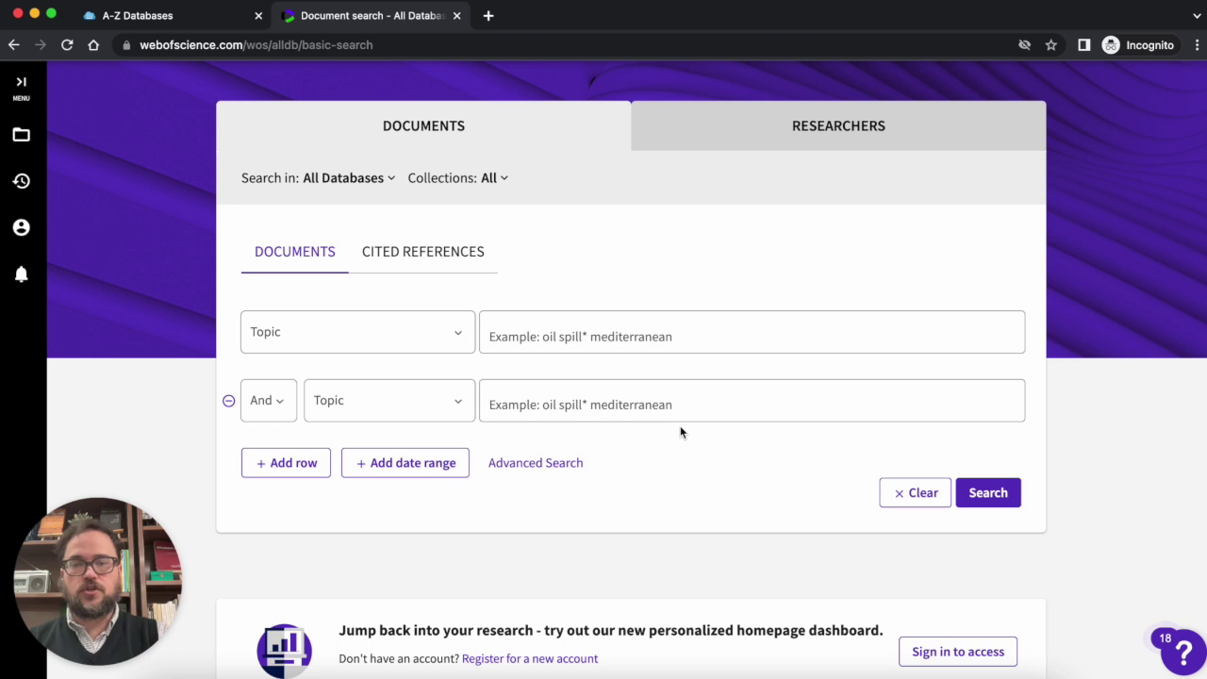
Step: Open the Advanced Search query builder and dismiss the guided tour offer
{"action": "left_click", "coordinate": [544, 464]}
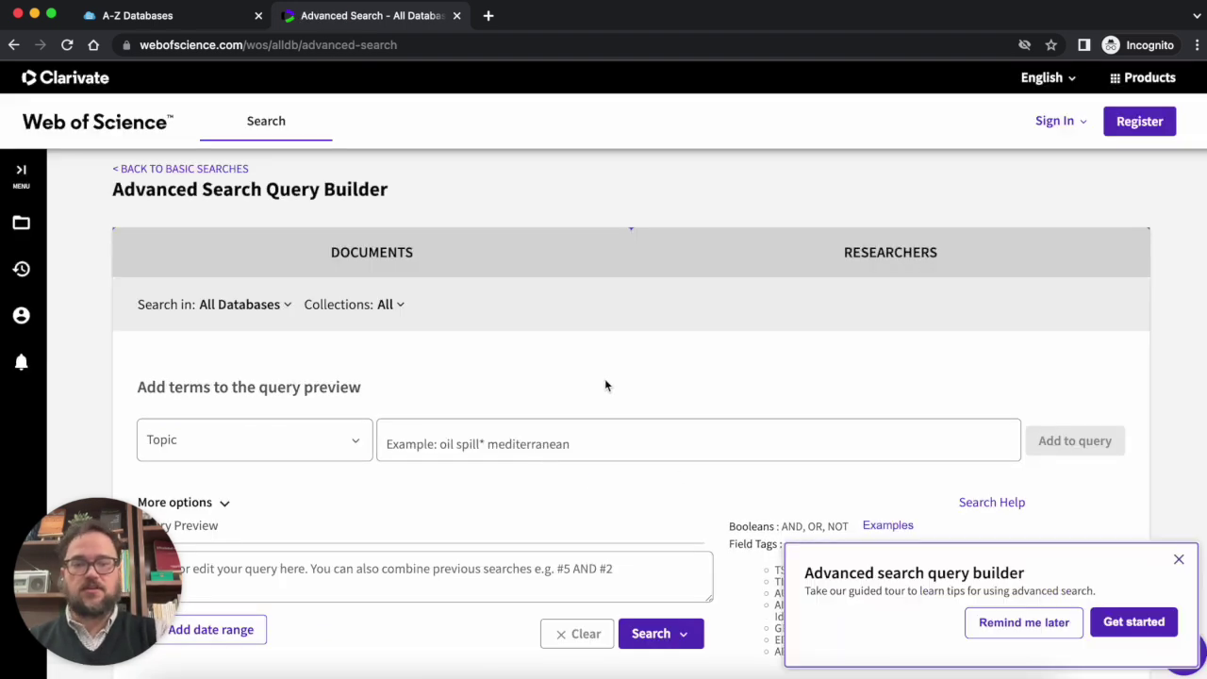
{"action": "scroll", "coordinate": [605, 384], "scroll_direction": "down", "scroll_amount": 1}
{"action": "left_click", "coordinate": [1178, 560]}
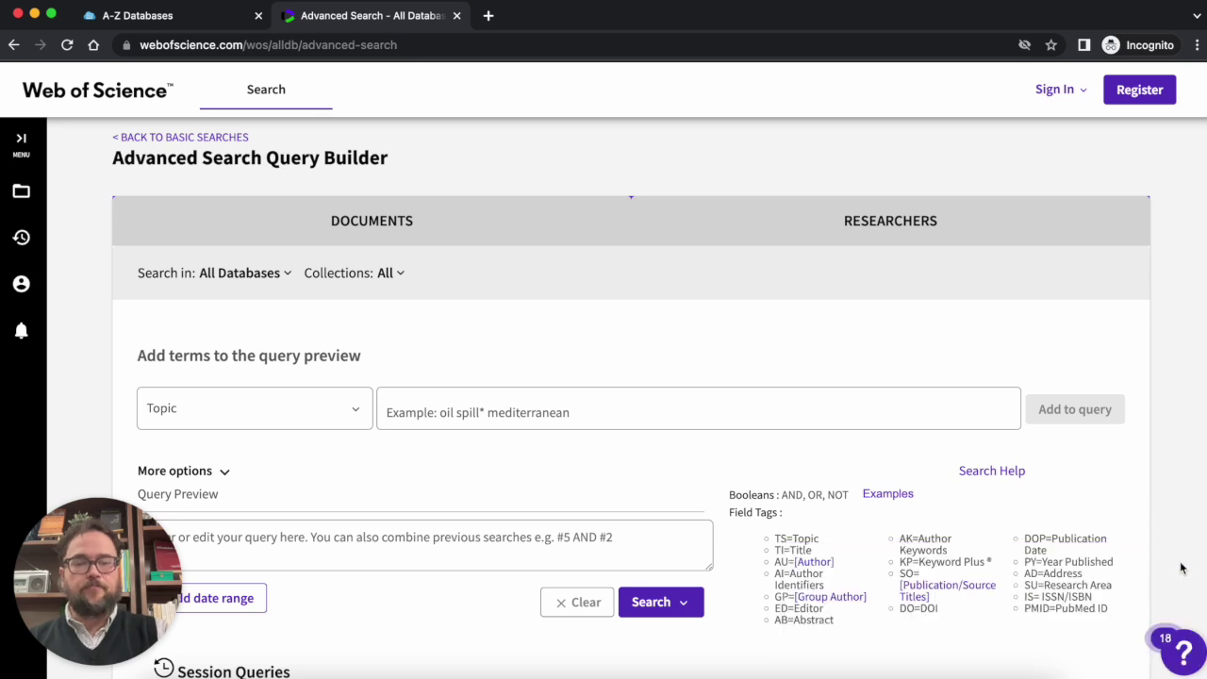
{"action": "scroll", "coordinate": [782, 377], "scroll_direction": "up", "scroll_amount": 1}
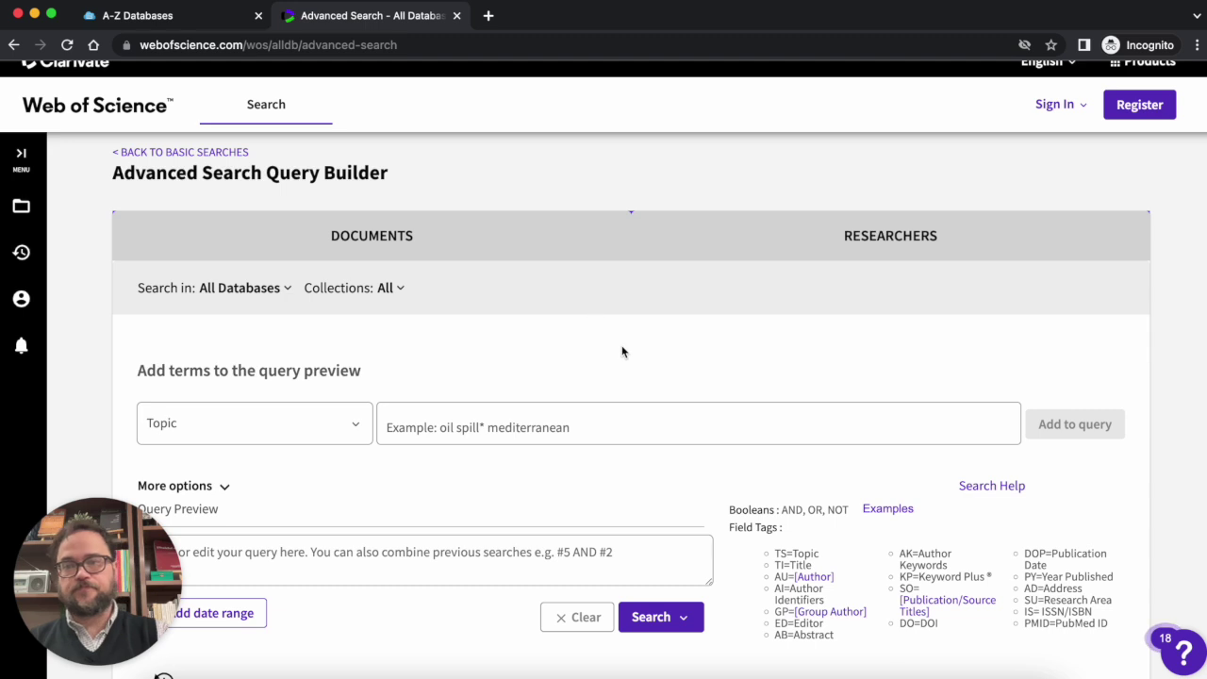
Step: Examine the query builder's layout and its available search fields, keeping Topic selected
{"action": "scroll", "coordinate": [621, 351], "scroll_direction": "down", "scroll_amount": 3}
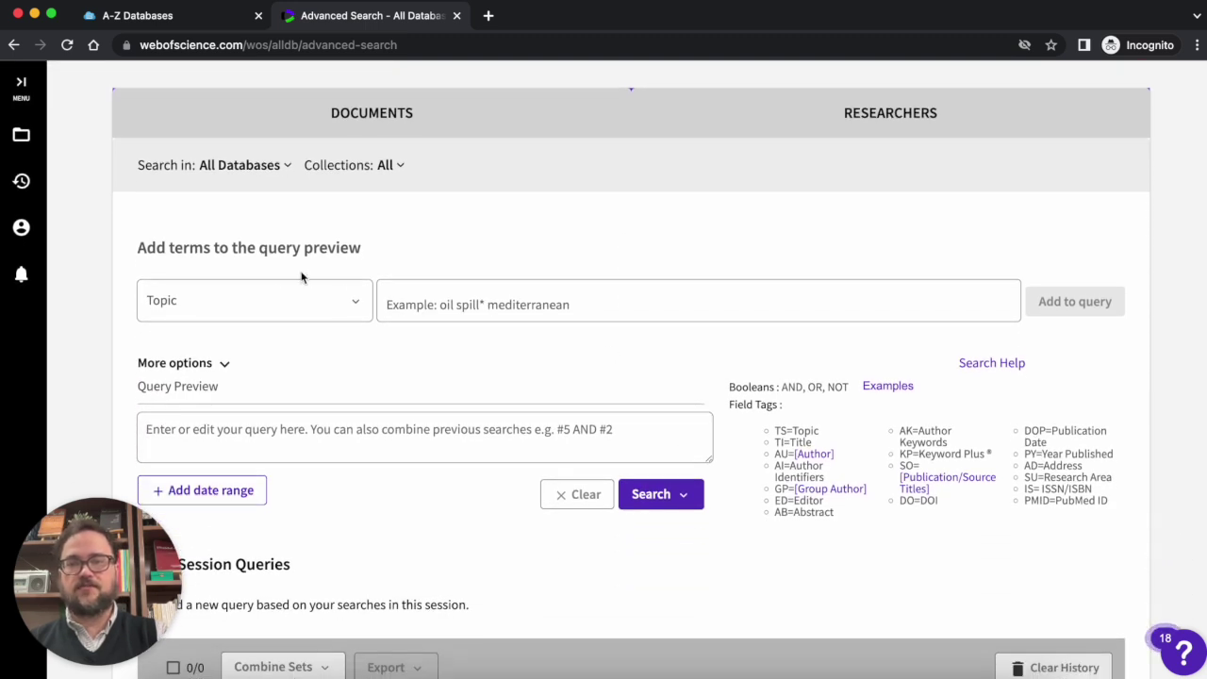
{"action": "scroll", "coordinate": [377, 345], "scroll_direction": "down", "scroll_amount": 1}
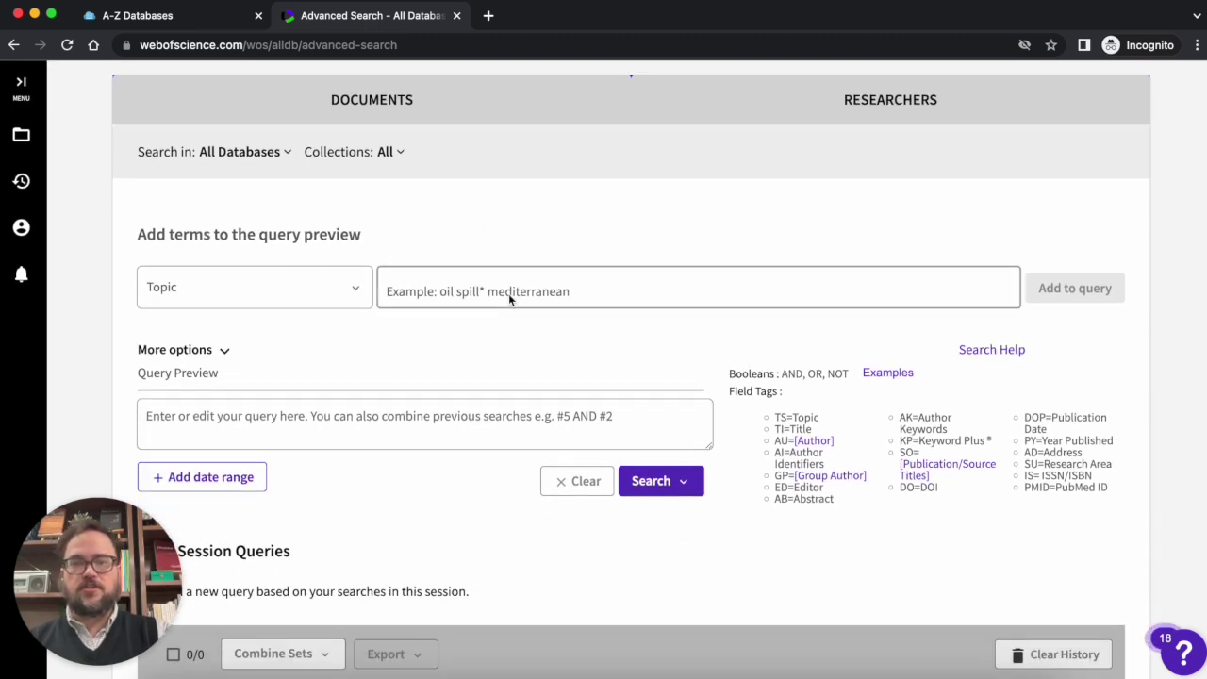
{"action": "scroll", "coordinate": [509, 296], "scroll_direction": "down", "scroll_amount": 1}
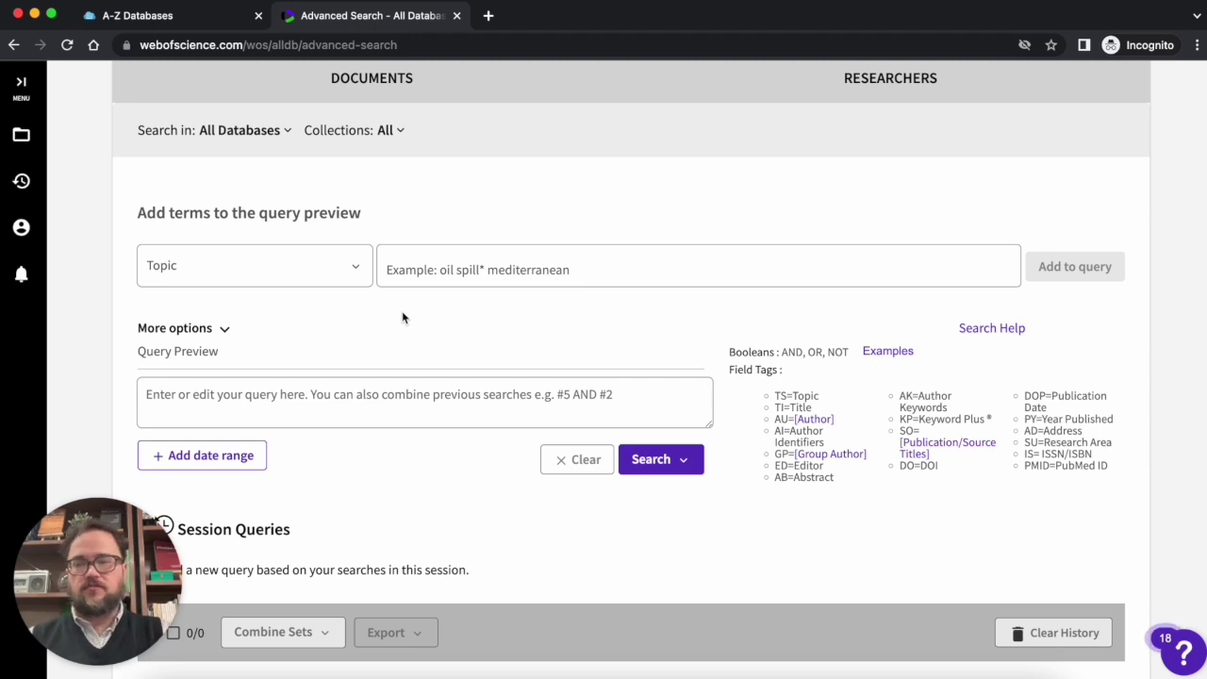
{"action": "left_click", "coordinate": [300, 274]}
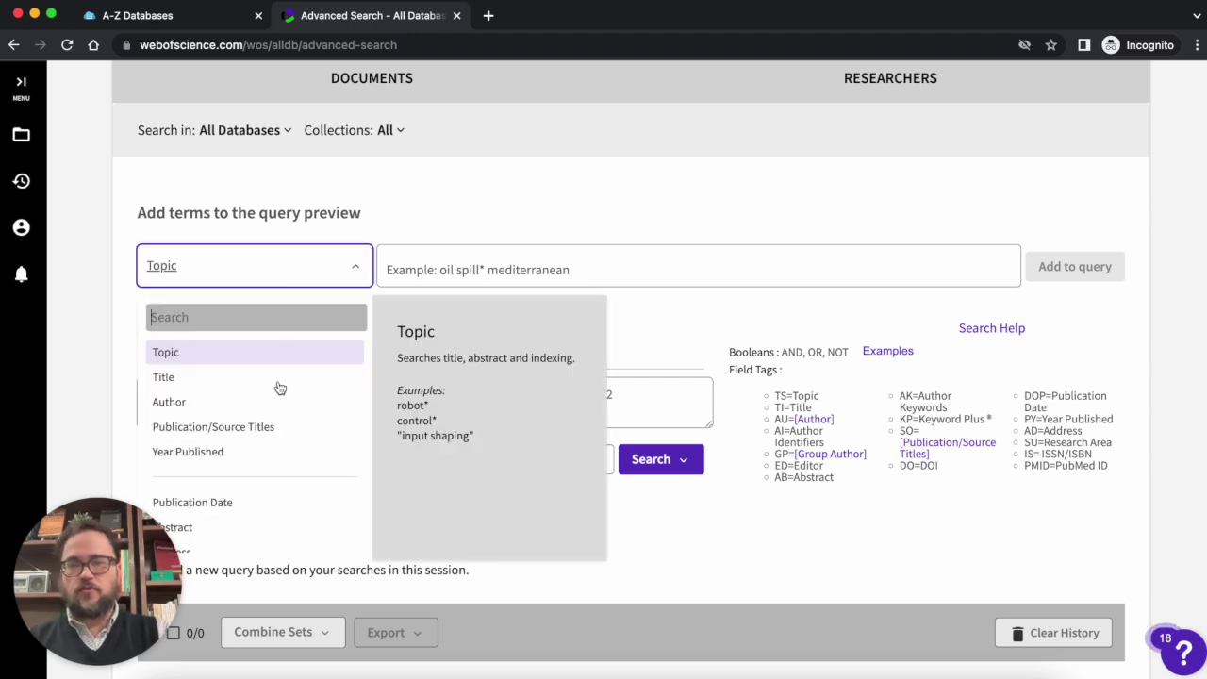
{"action": "scroll", "coordinate": [272, 525], "scroll_direction": "down", "scroll_amount": 1}
{"action": "scroll", "coordinate": [272, 525], "scroll_direction": "up", "scroll_amount": 2}
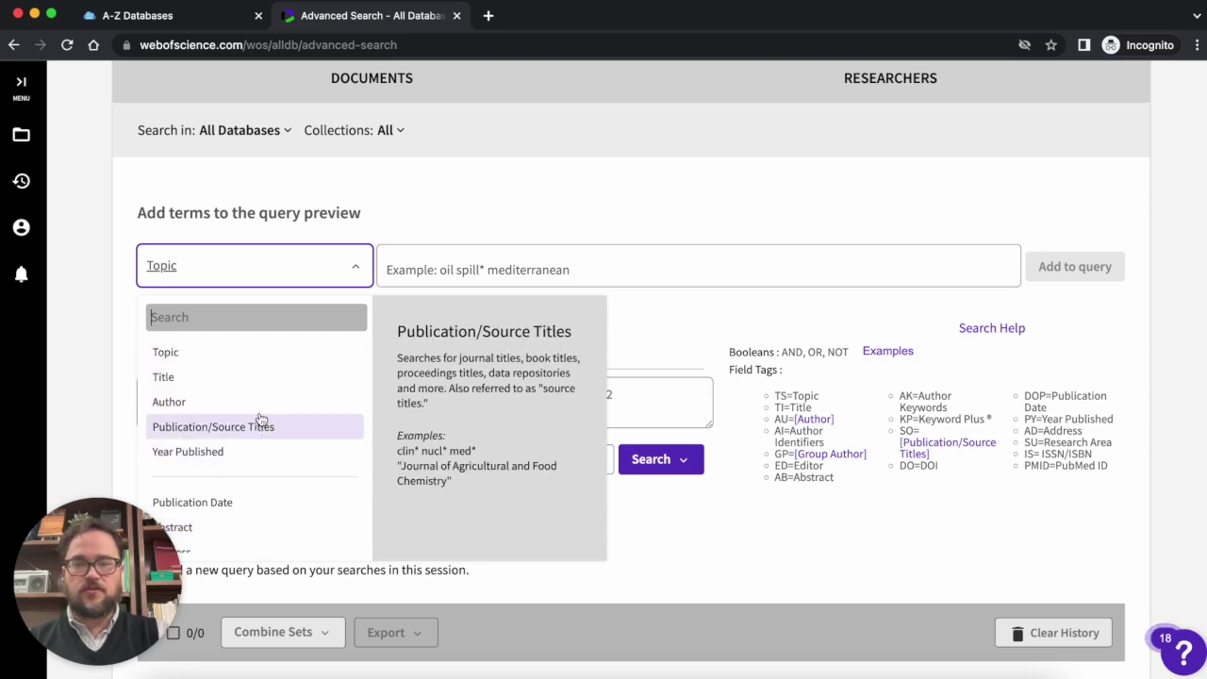
{"action": "left_click", "coordinate": [439, 229]}
{"action": "left_click", "coordinate": [489, 261]}
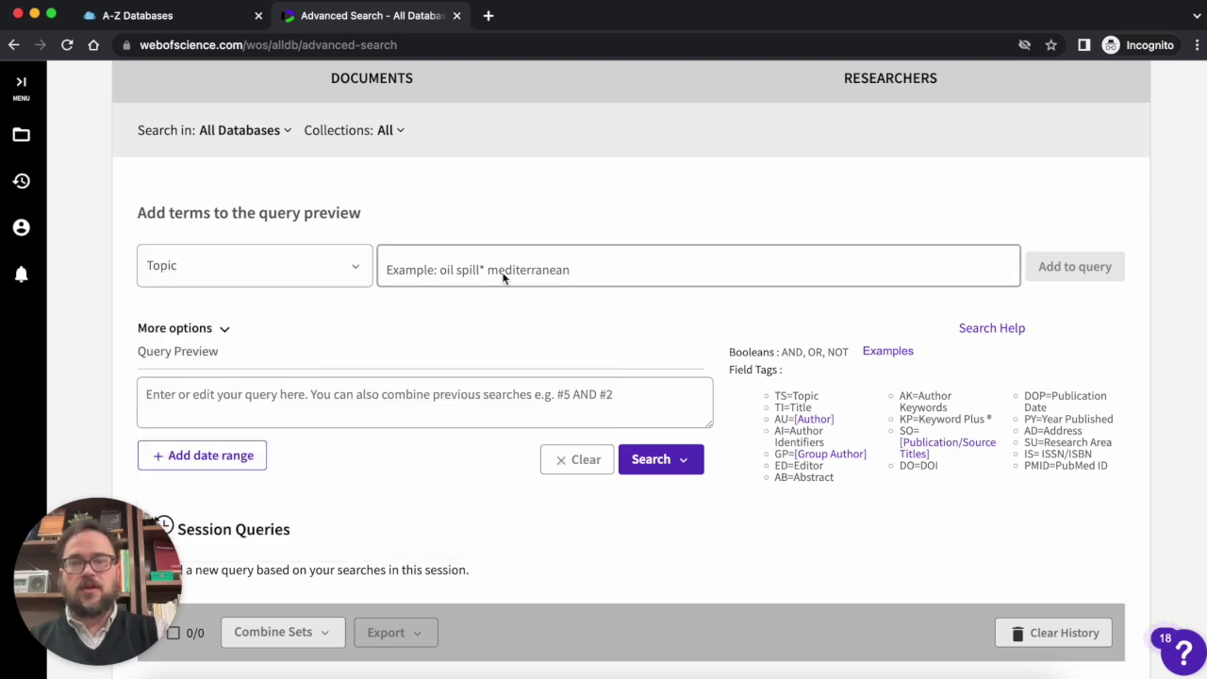
{"action": "left_click", "coordinate": [697, 205]}
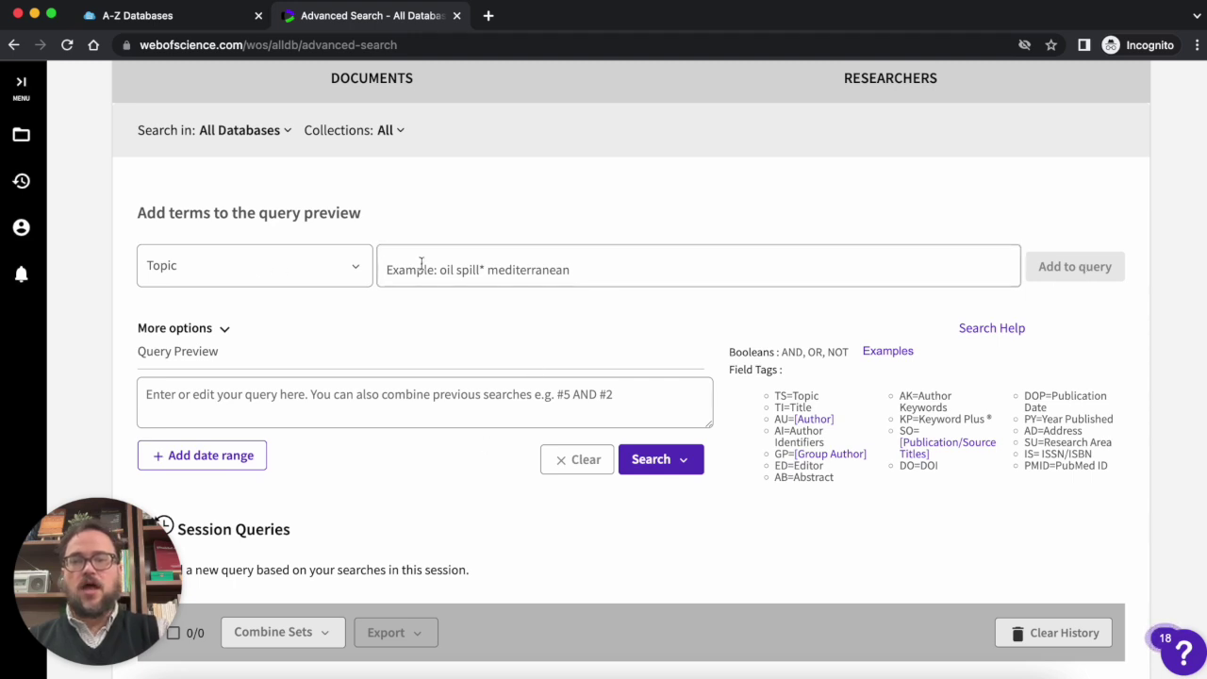
Step: Enter "serendipity" as the Topic search term in the query builder
{"action": "left_click", "coordinate": [492, 273]}
{"action": "type", "text": "serendipity"}
{"action": "left_click", "coordinate": [477, 305]}
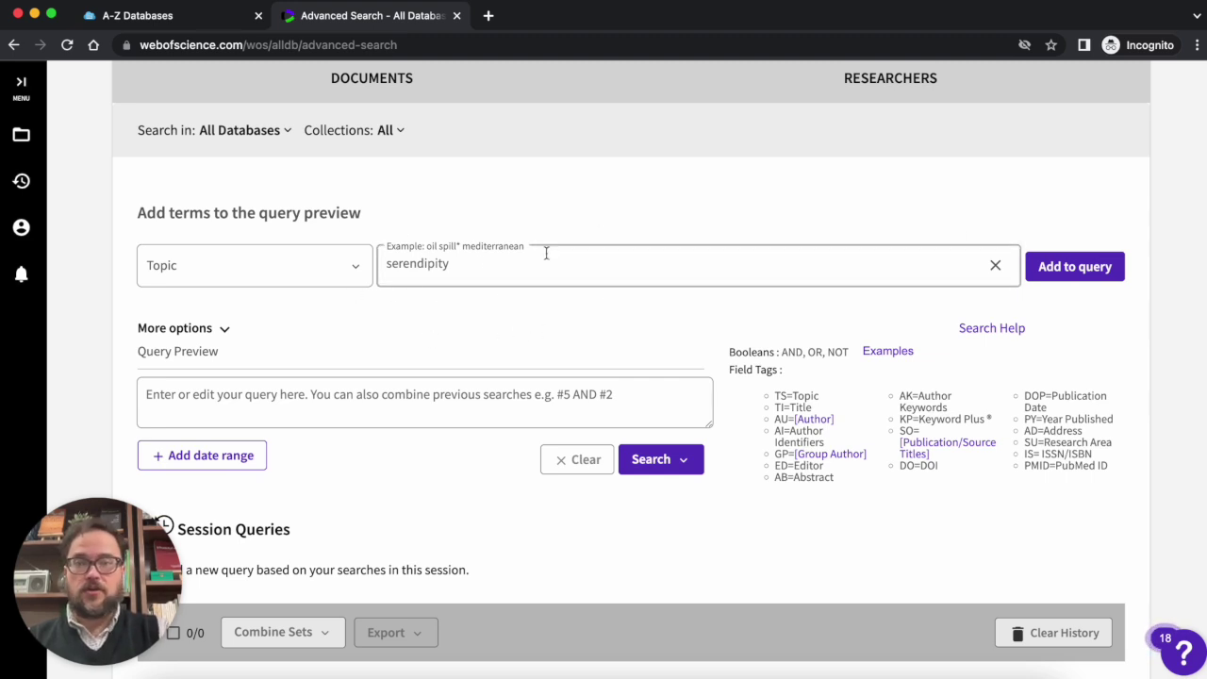
Step: Add the serendipity topic term to the query and enter "librar*" as the next Topic term
{"action": "left_click", "coordinate": [1073, 268]}
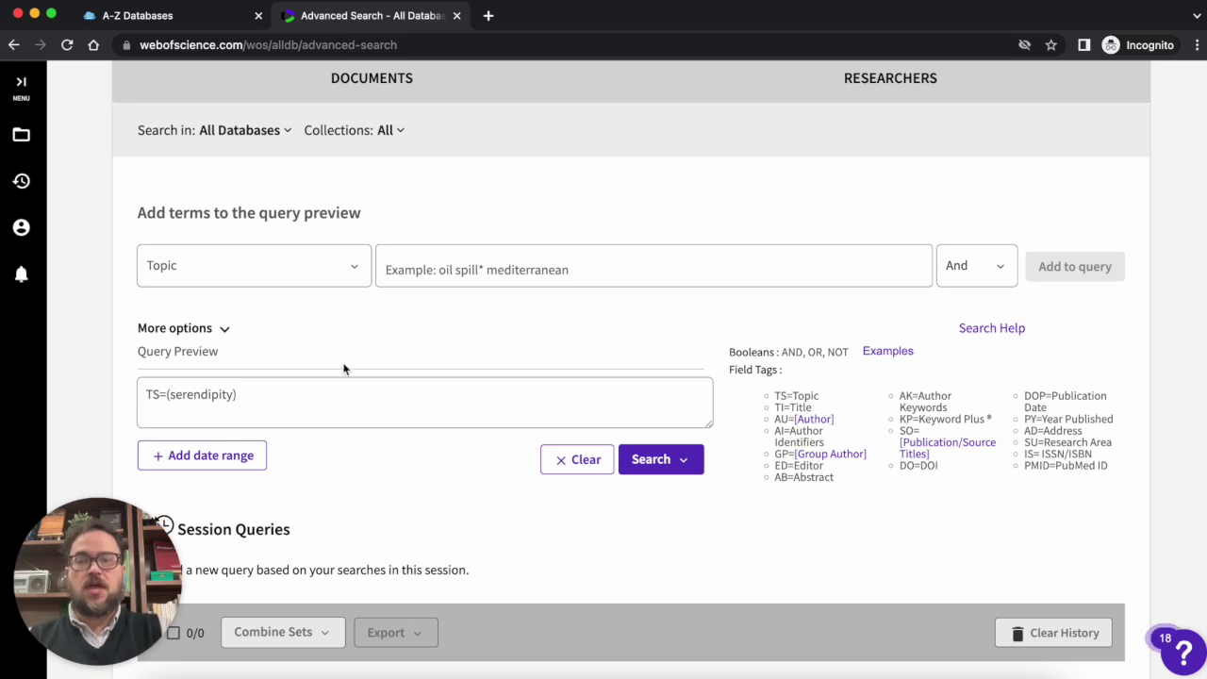
{"action": "left_click", "coordinate": [519, 267]}
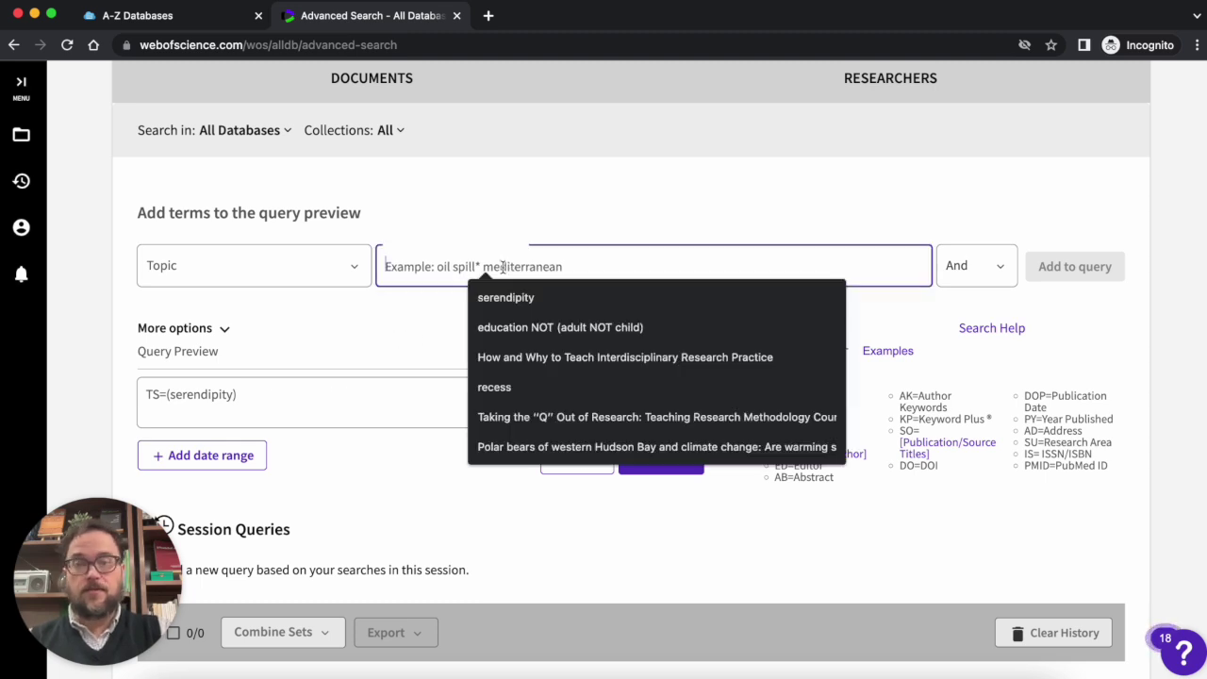
{"action": "type", "text": "librar*"}
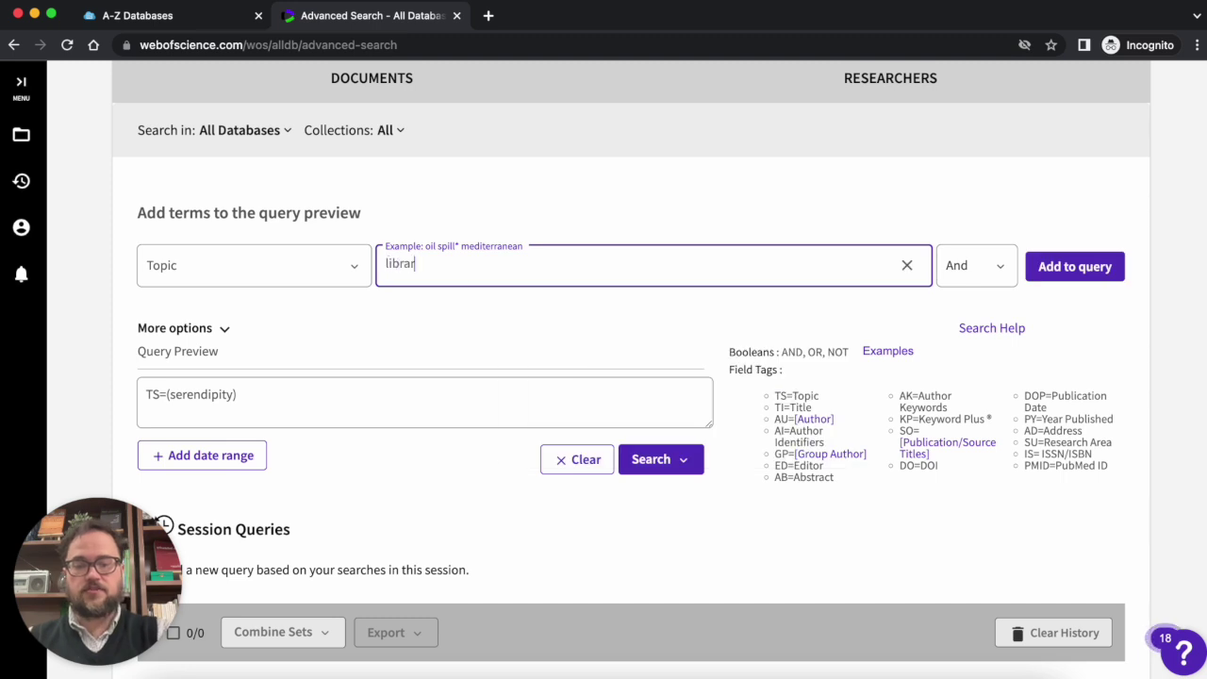
{"action": "left_click", "coordinate": [532, 326]}
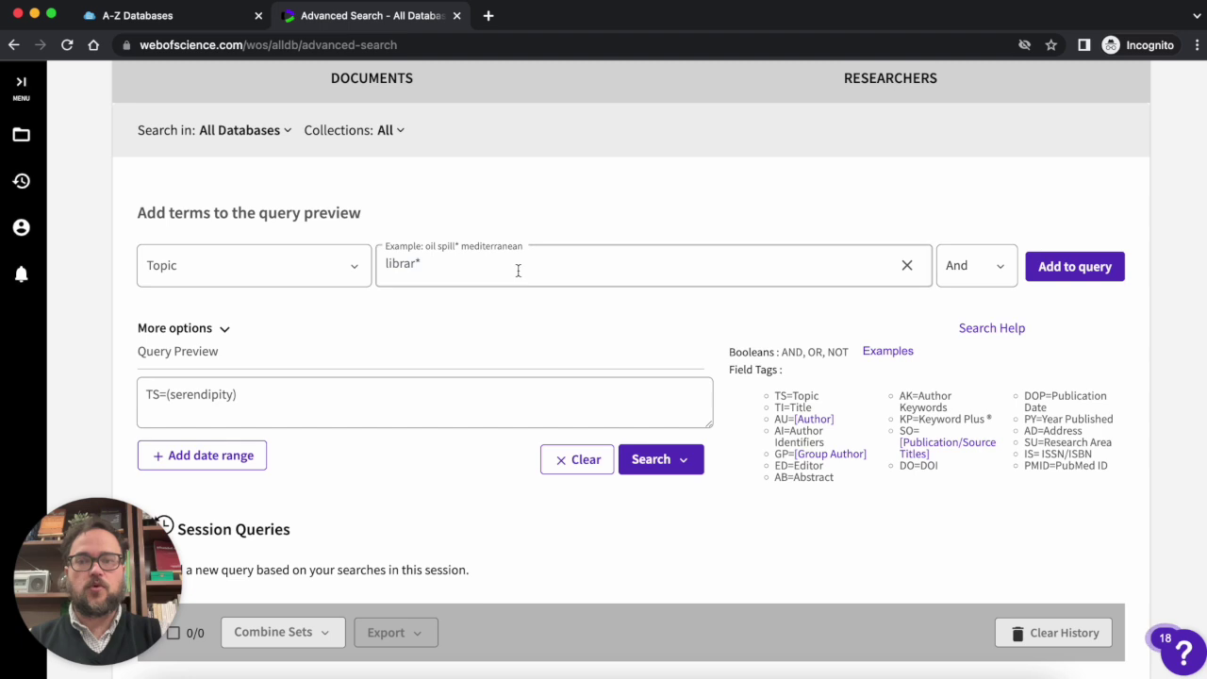
Step: Compare the Boolean operators, settling on And, and add the librar* topic term to the query
{"action": "left_click", "coordinate": [975, 269]}
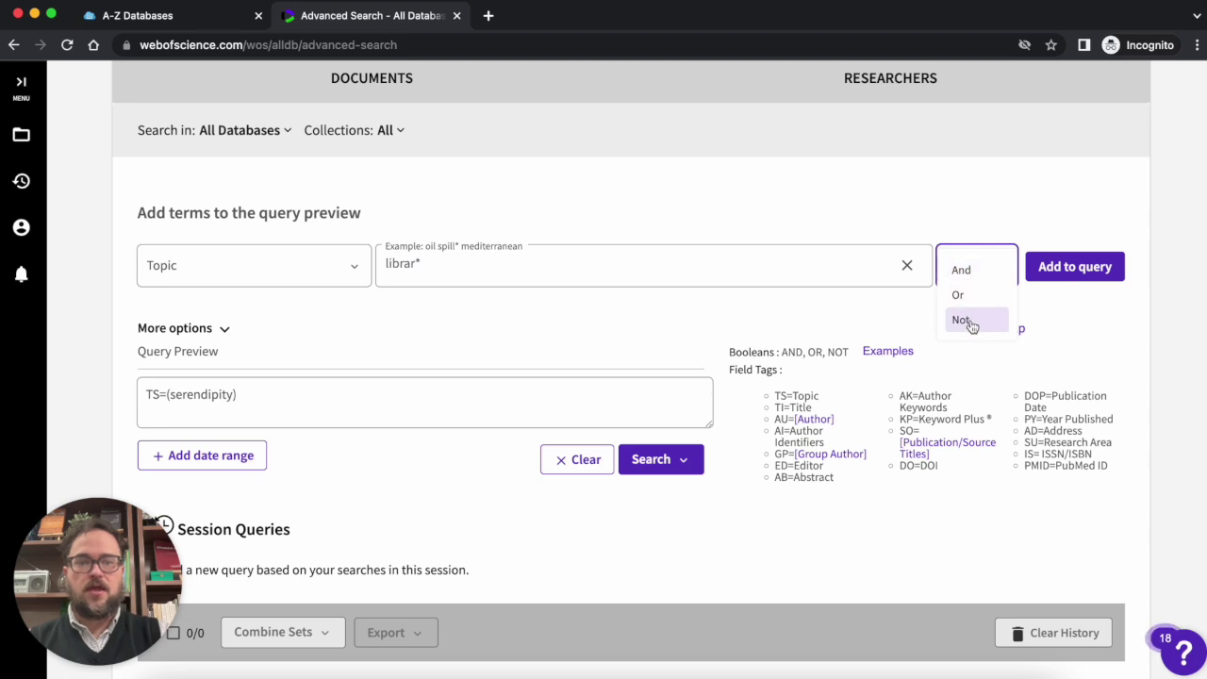
{"action": "left_click", "coordinate": [967, 273]}
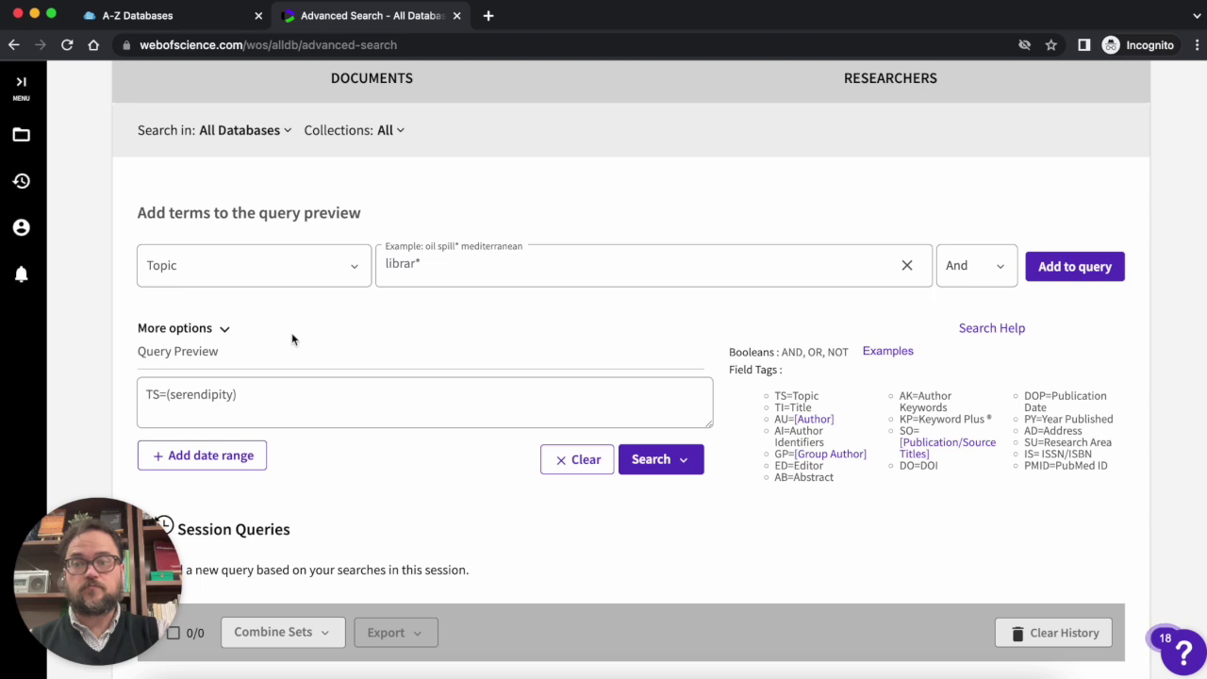
{"action": "left_click", "coordinate": [992, 269]}
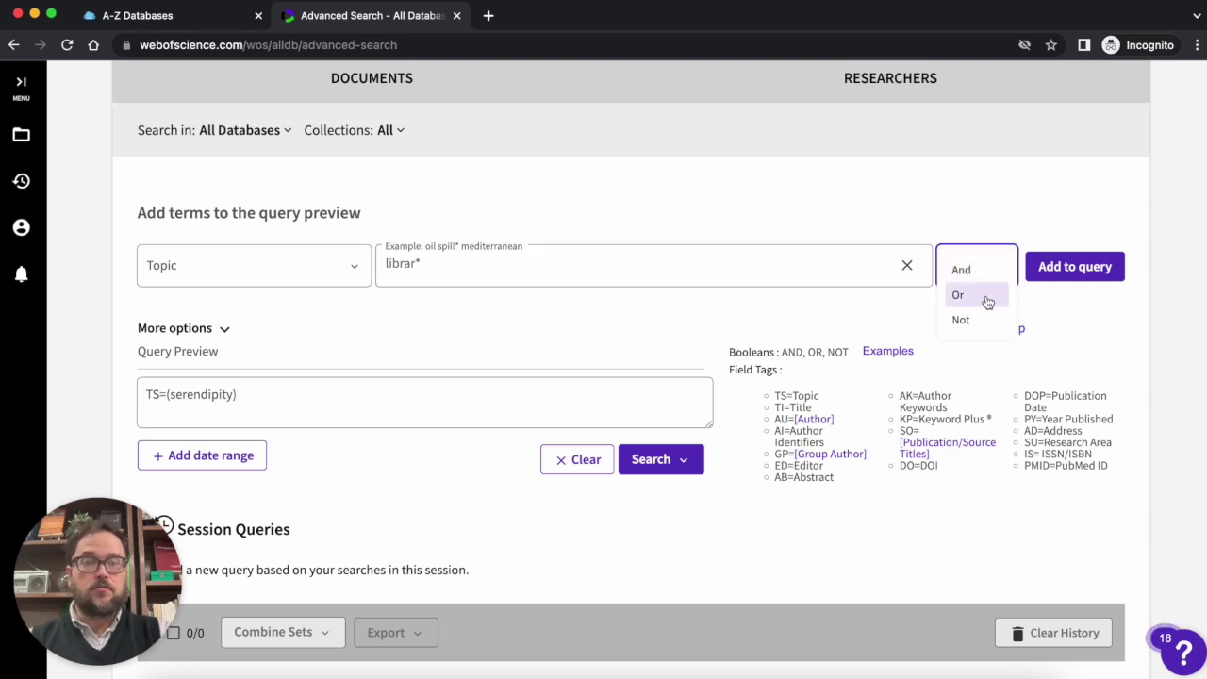
{"action": "left_click", "coordinate": [987, 301]}
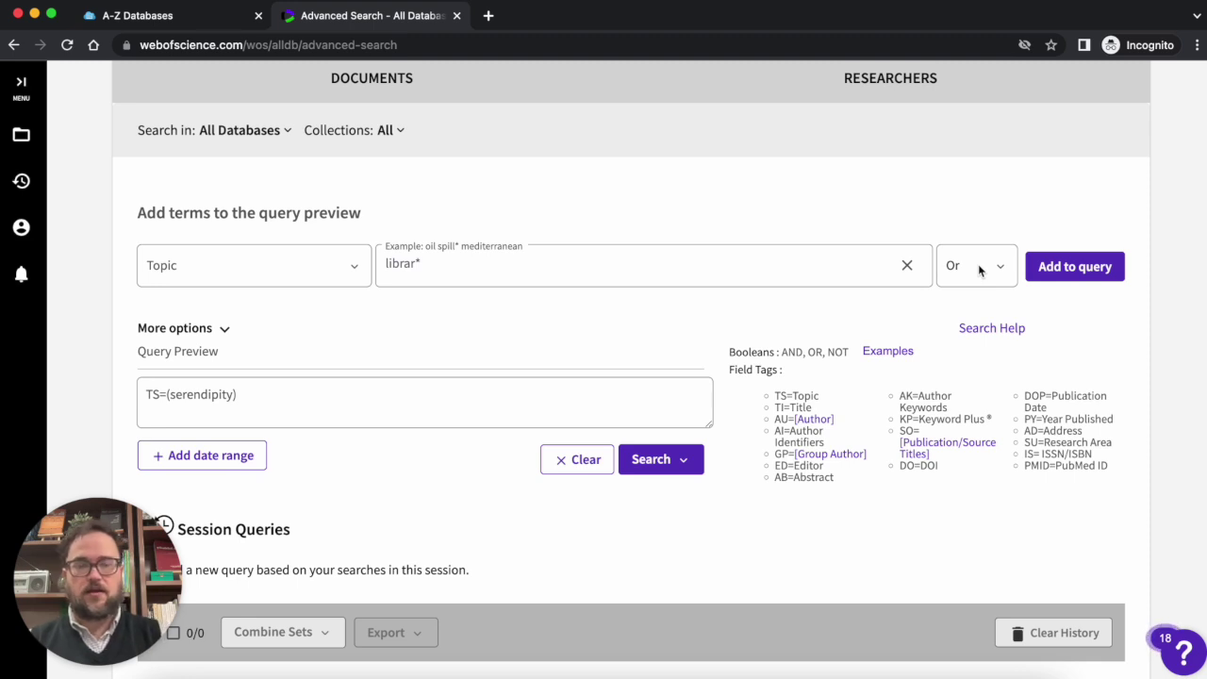
{"action": "left_click", "coordinate": [978, 266]}
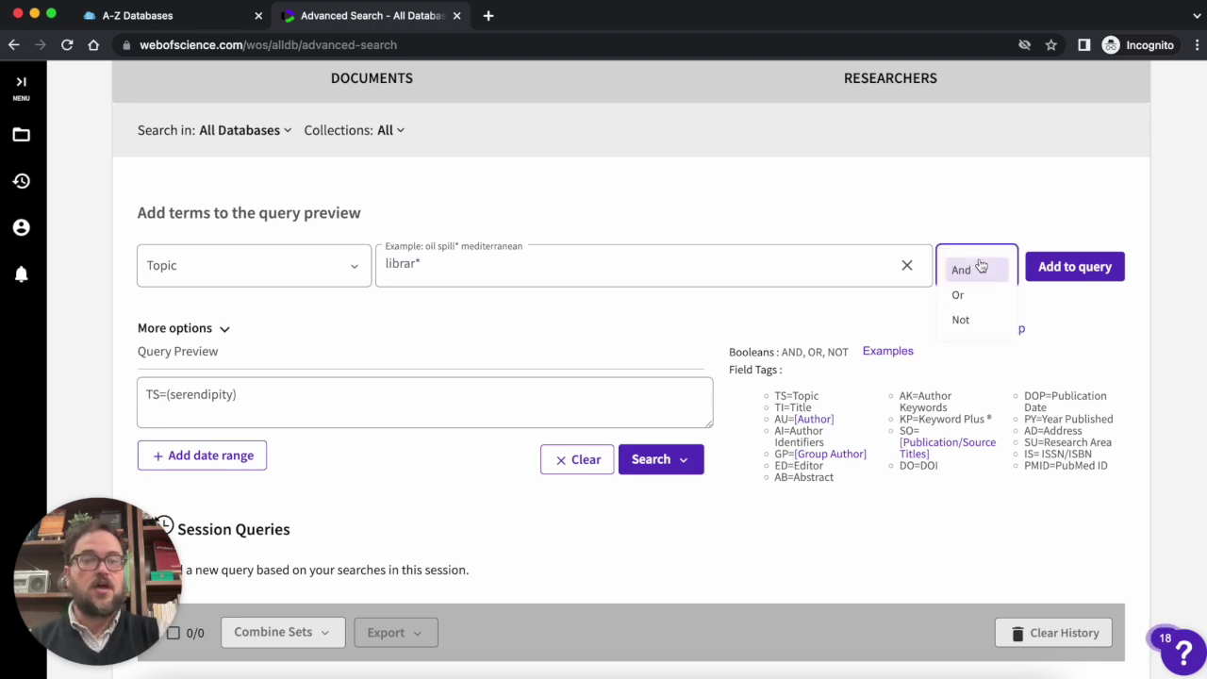
{"action": "left_click", "coordinate": [977, 270]}
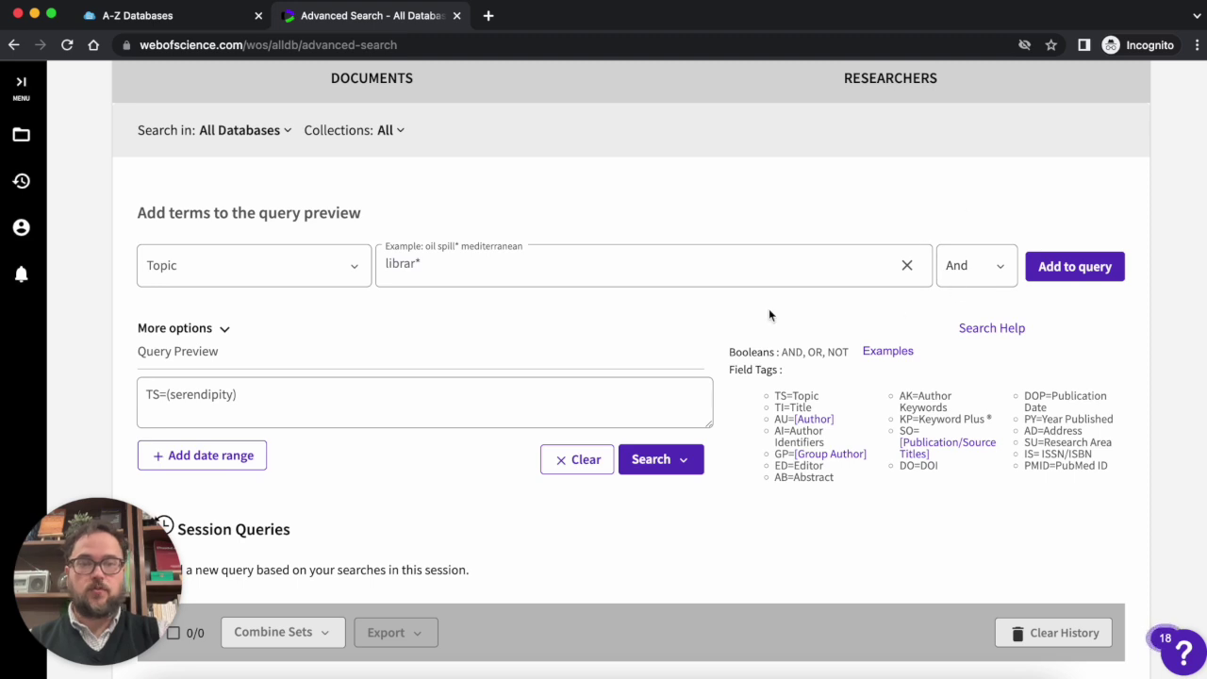
{"action": "left_click", "coordinate": [1072, 266]}
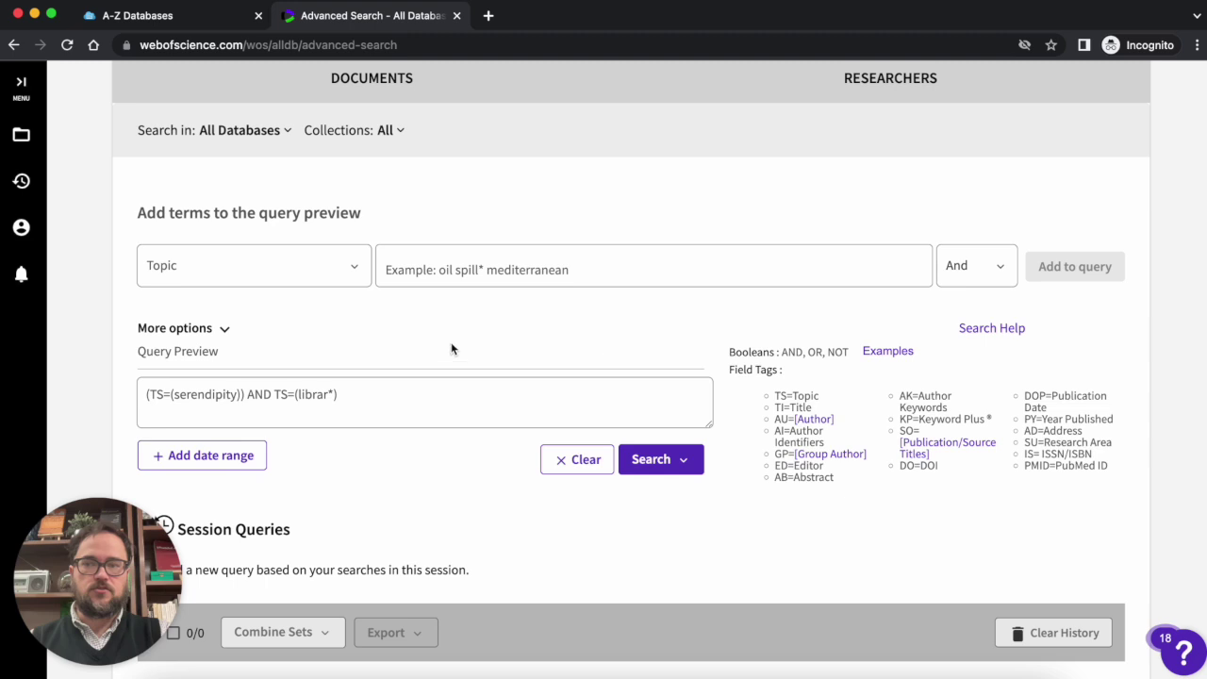
Step: Examine the combined query in the preview, the field tag list and the Session Queries section
{"action": "scroll", "coordinate": [975, 500], "scroll_direction": "down", "scroll_amount": 1}
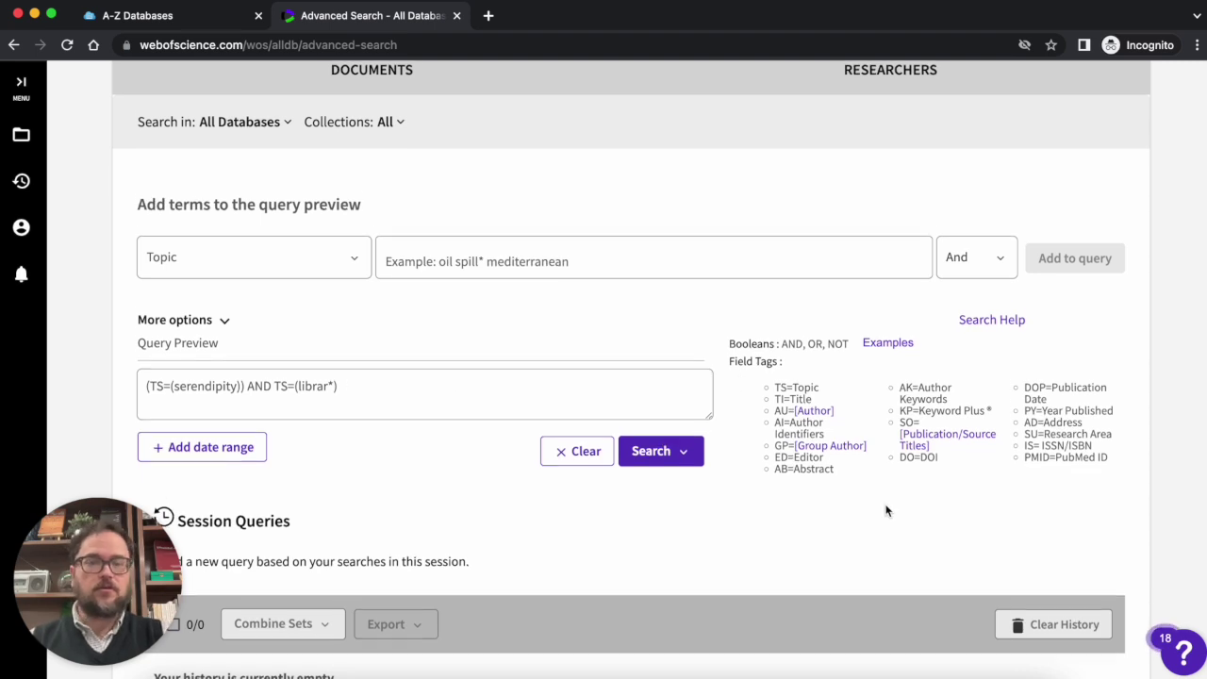
{"action": "scroll", "coordinate": [886, 510], "scroll_direction": "down", "scroll_amount": 1}
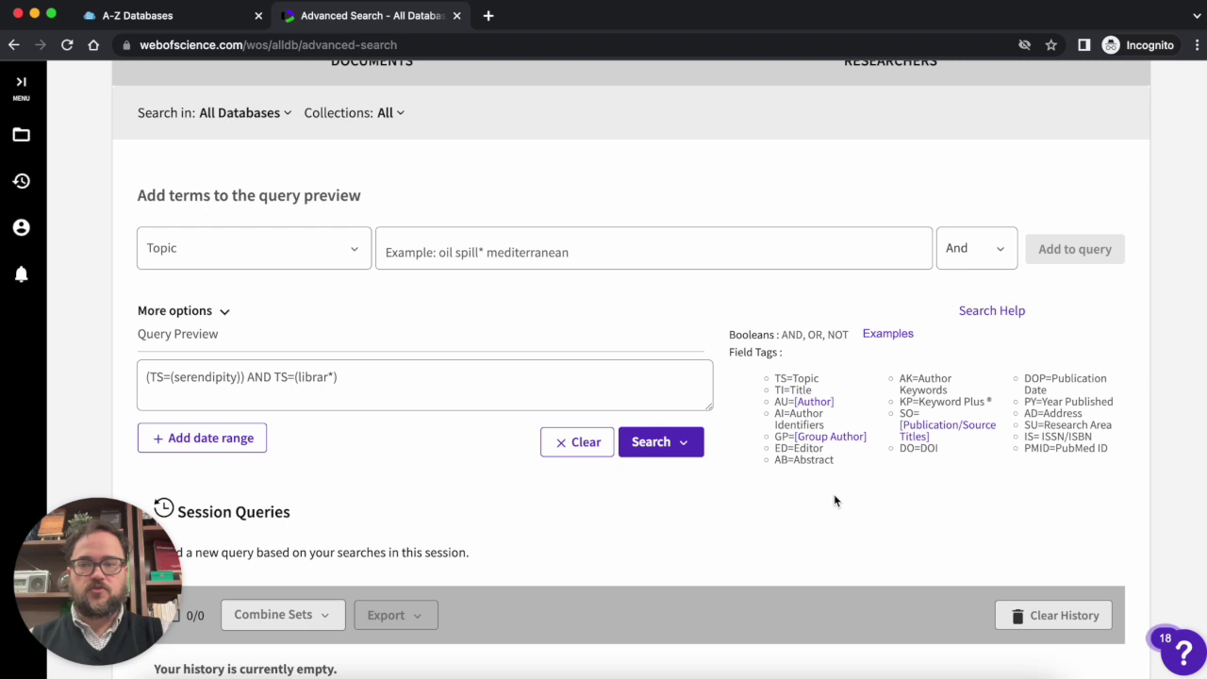
{"action": "scroll", "coordinate": [834, 501], "scroll_direction": "down", "scroll_amount": 1}
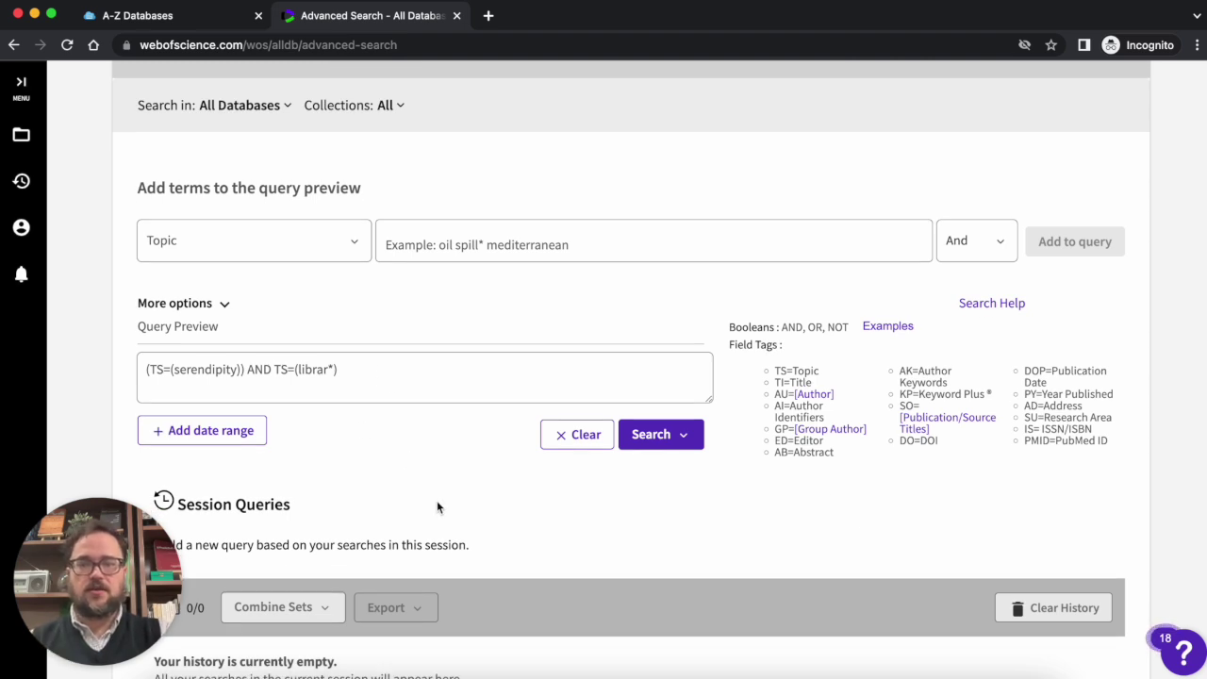
{"action": "scroll", "coordinate": [436, 507], "scroll_direction": "down", "scroll_amount": 2}
{"action": "scroll", "coordinate": [437, 507], "scroll_direction": "down", "scroll_amount": 5}
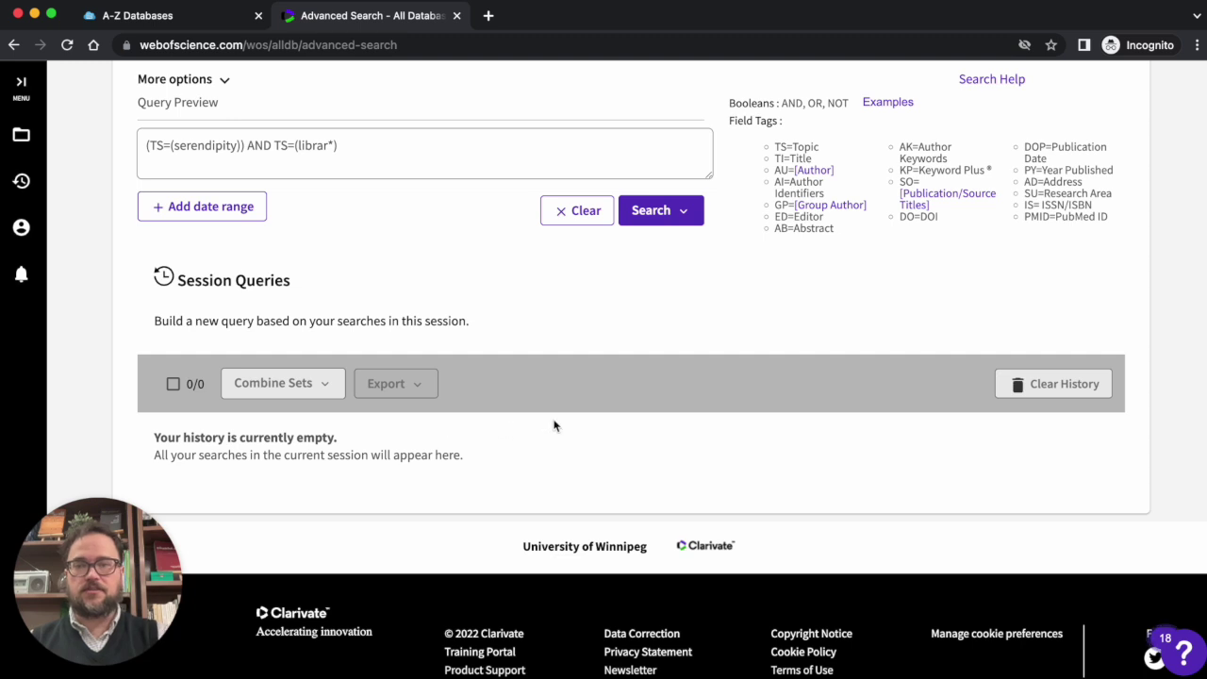
{"action": "scroll", "coordinate": [556, 423], "scroll_direction": "down", "scroll_amount": 1}
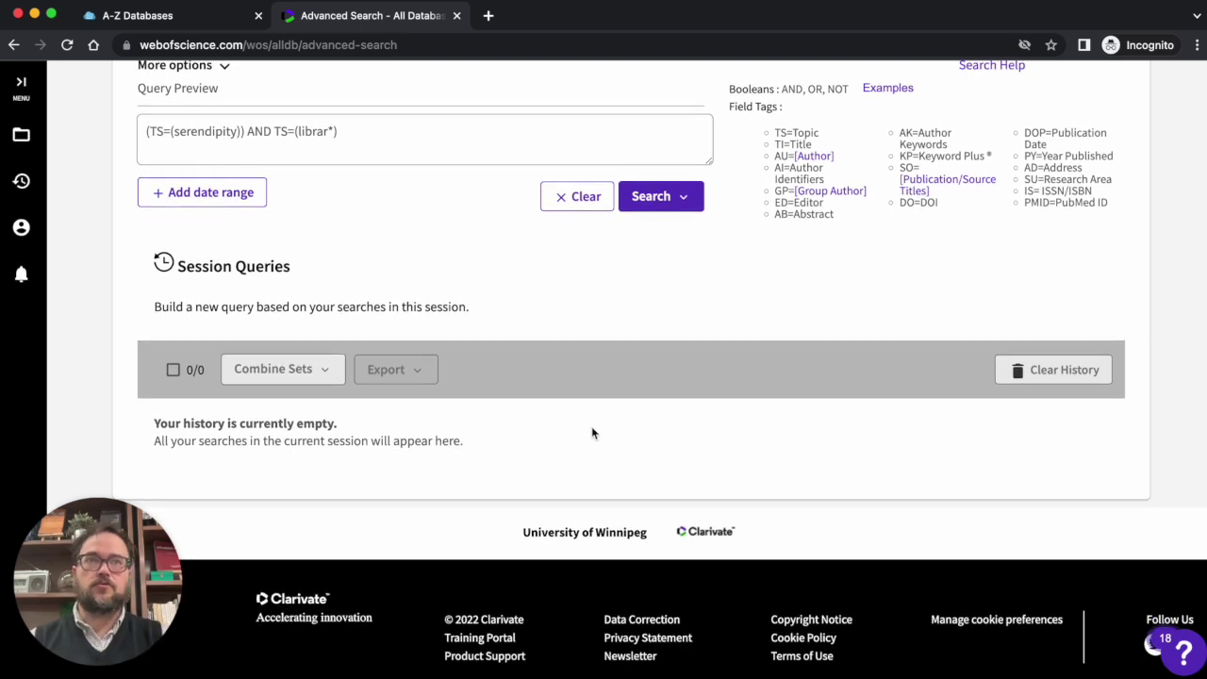
{"action": "scroll", "coordinate": [591, 432], "scroll_direction": "up", "scroll_amount": 2}
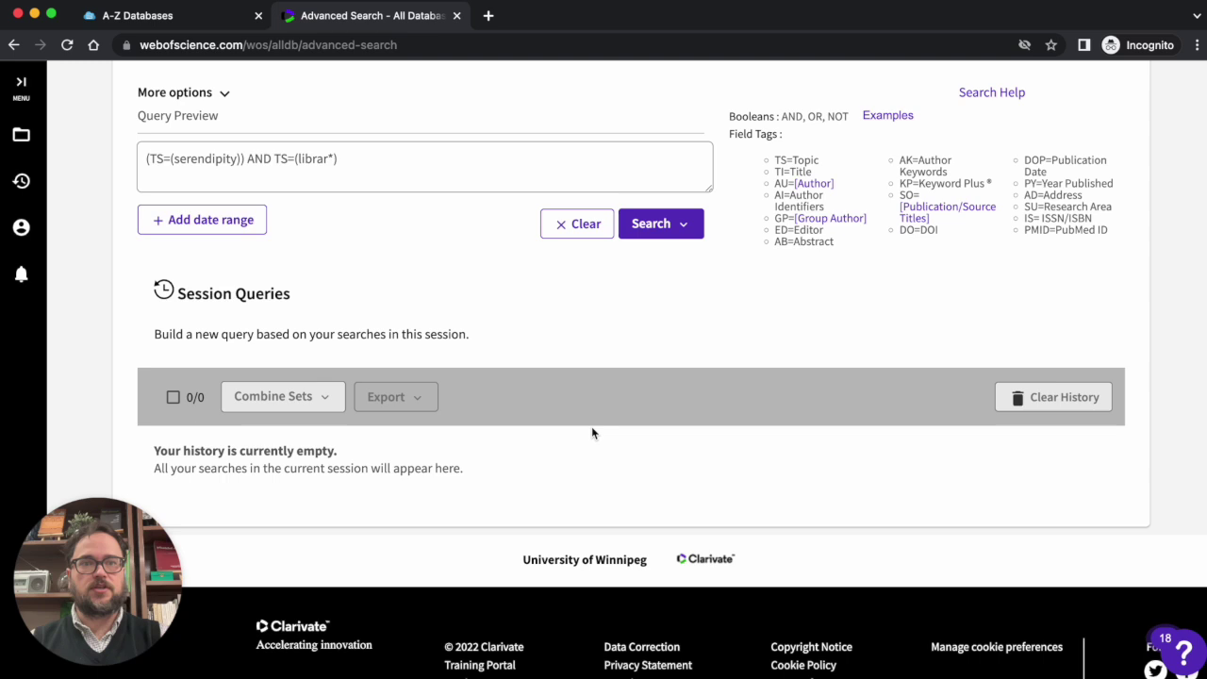
{"action": "scroll", "coordinate": [592, 432], "scroll_direction": "up", "scroll_amount": 1}
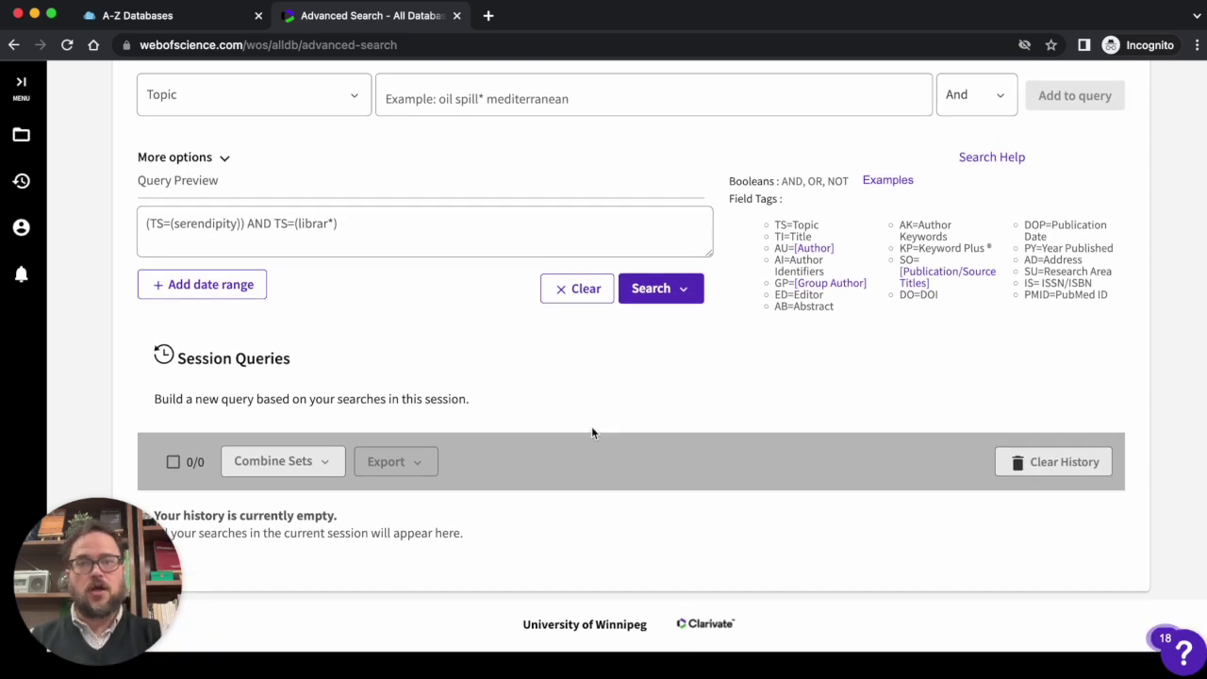
{"action": "scroll", "coordinate": [591, 429], "scroll_direction": "up", "scroll_amount": 1}
{"action": "scroll", "coordinate": [566, 462], "scroll_direction": "down", "scroll_amount": 2}
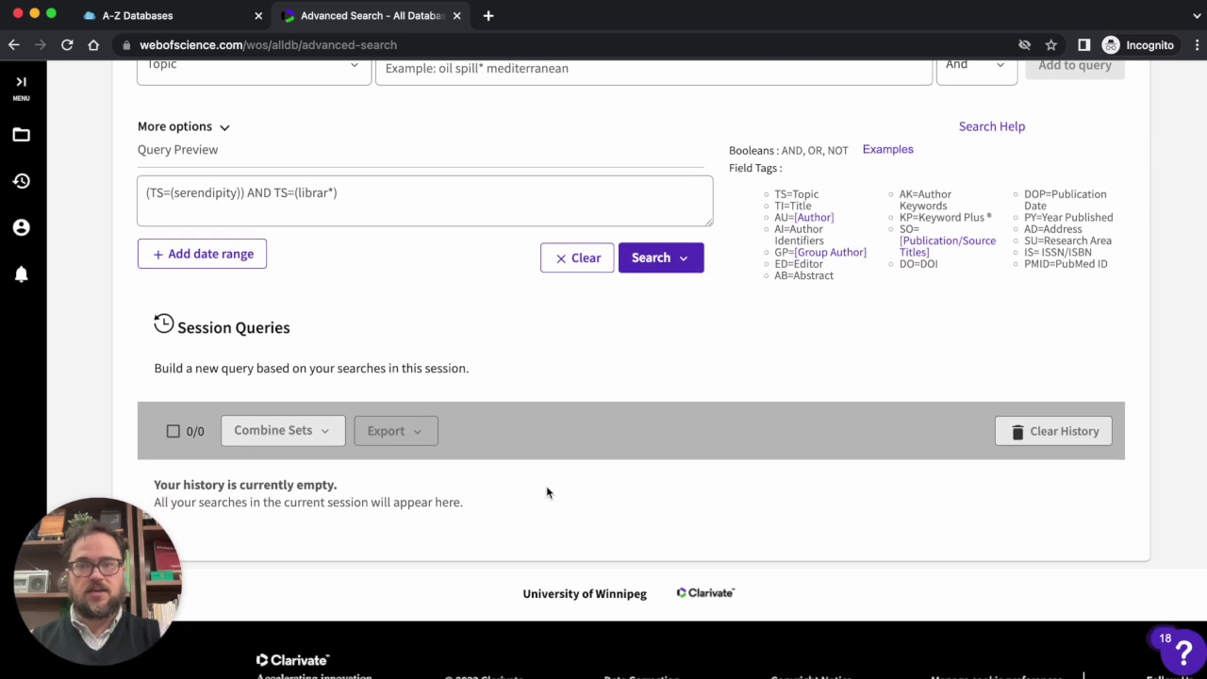
{"action": "scroll", "coordinate": [551, 494], "scroll_direction": "up", "scroll_amount": 1}
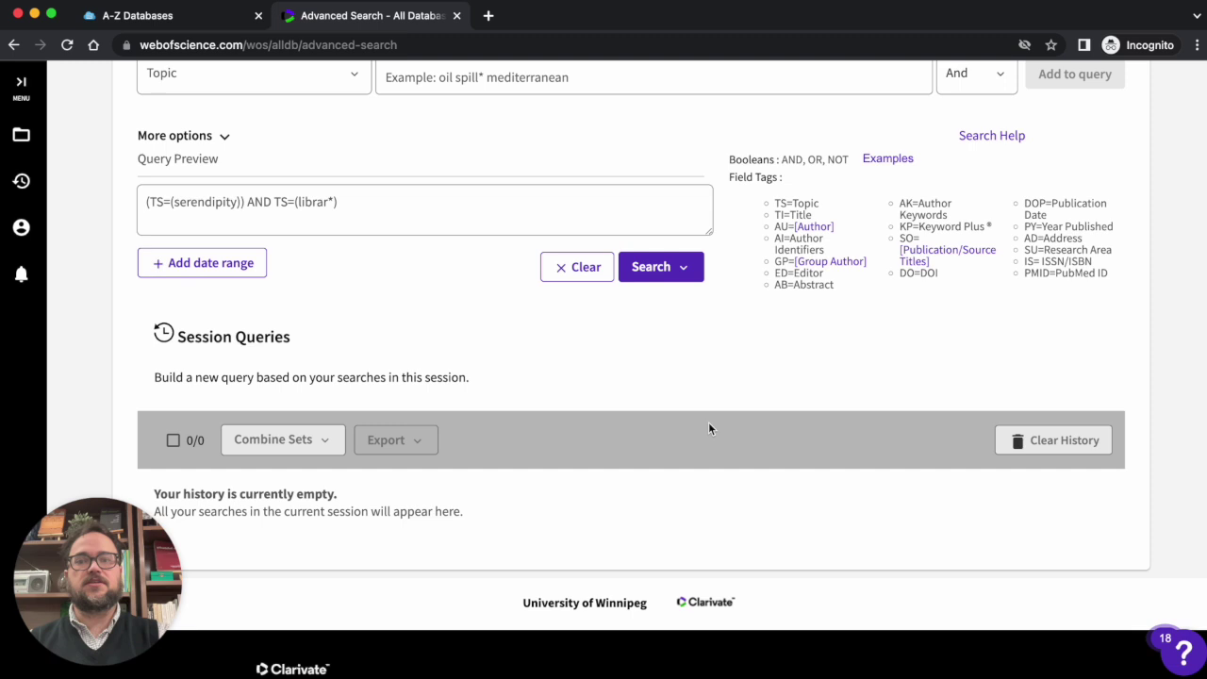
{"action": "scroll", "coordinate": [708, 425], "scroll_direction": "up", "scroll_amount": 2}
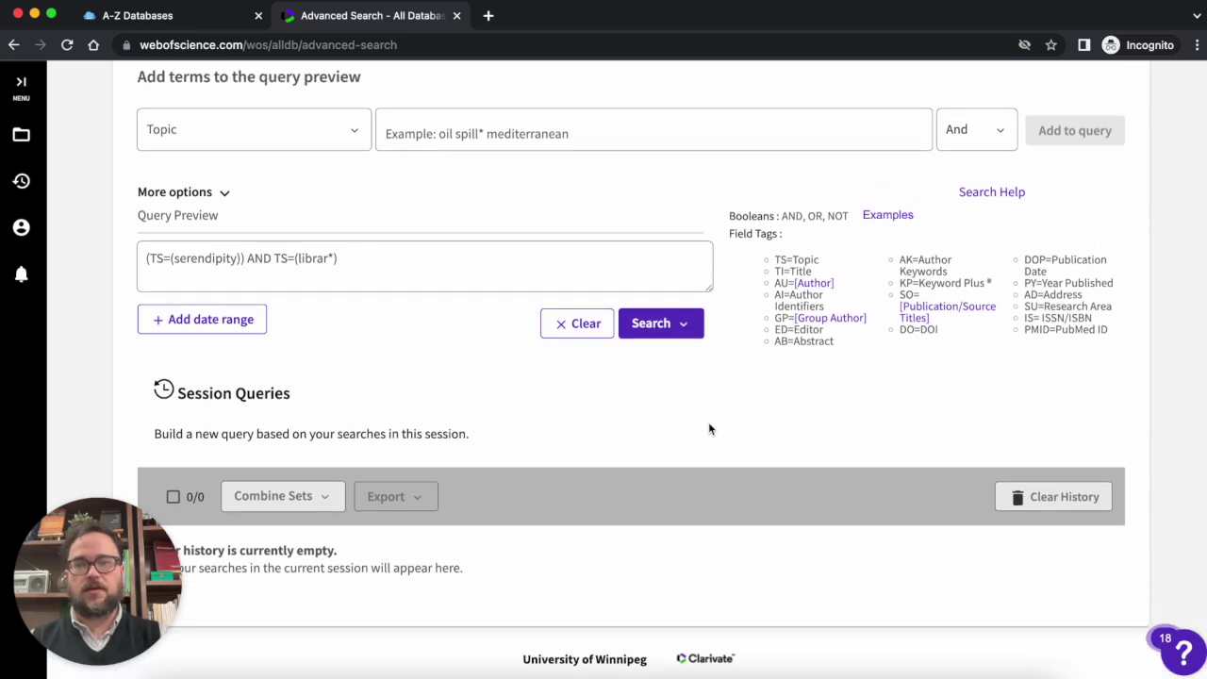
{"action": "scroll", "coordinate": [708, 425], "scroll_direction": "up", "scroll_amount": 1}
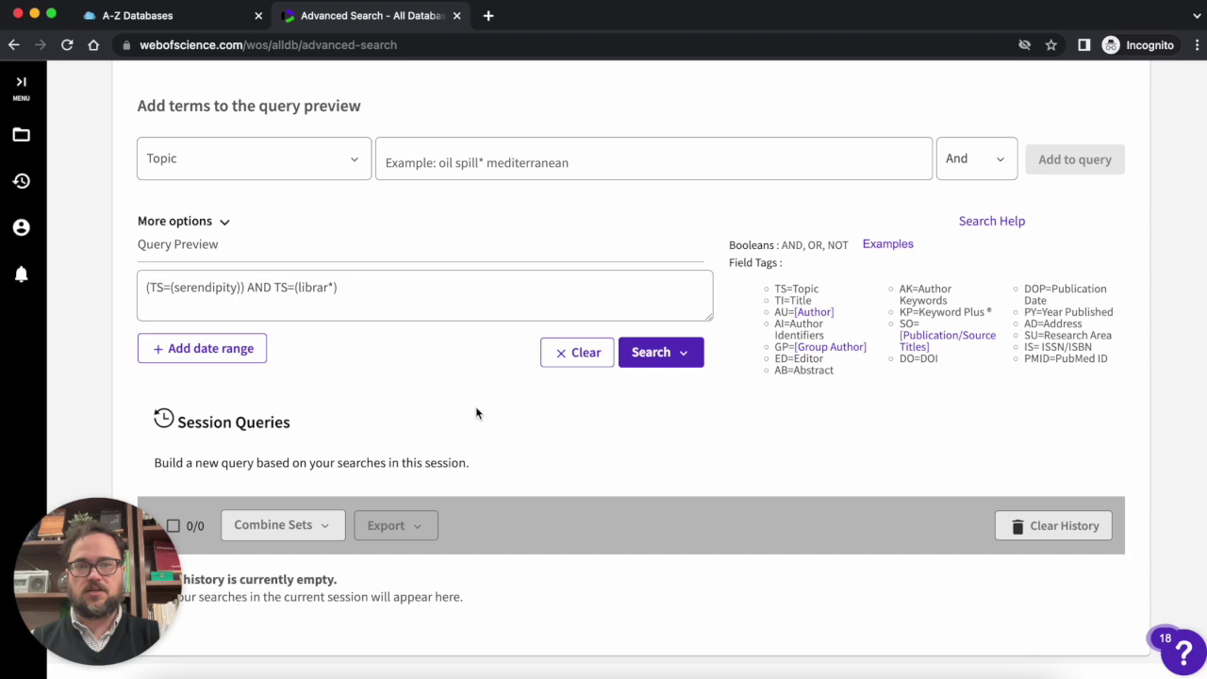
{"action": "scroll", "coordinate": [476, 413], "scroll_direction": "down", "scroll_amount": 1}
{"action": "scroll", "coordinate": [476, 413], "scroll_direction": "up", "scroll_amount": 1}
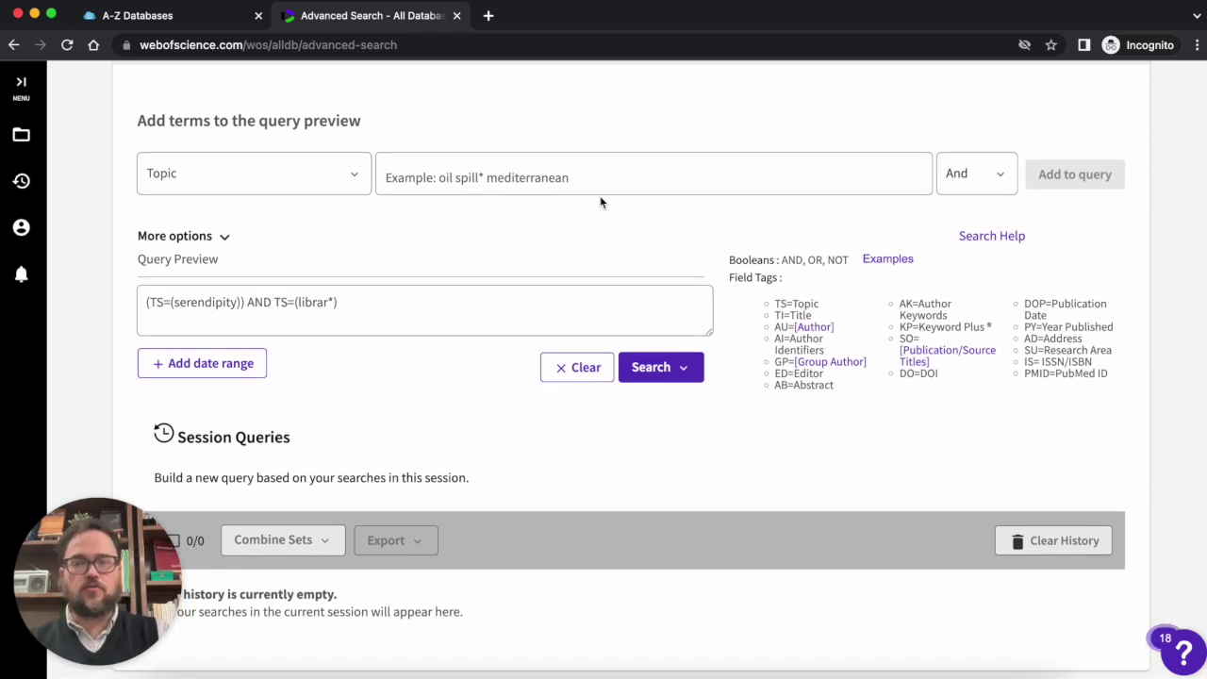
Step: Run the combined serendipity and librar* query and skim through the list of results
{"action": "left_click", "coordinate": [657, 375]}
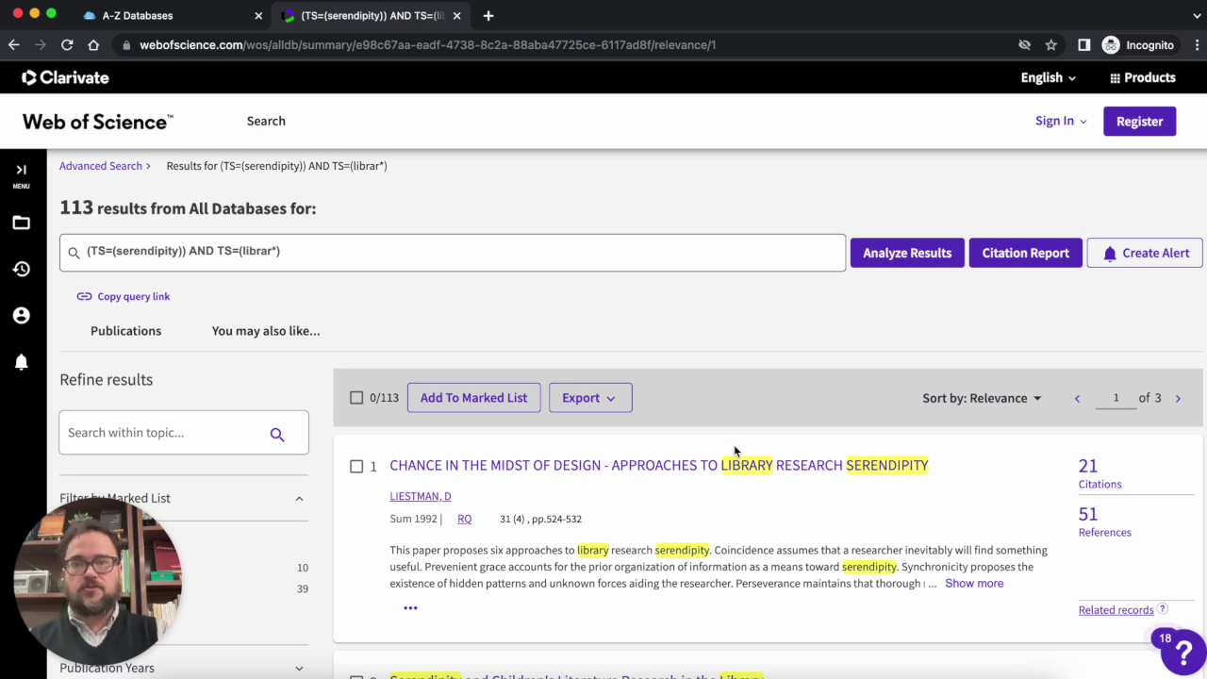
{"action": "scroll", "coordinate": [717, 443], "scroll_direction": "down", "scroll_amount": 1}
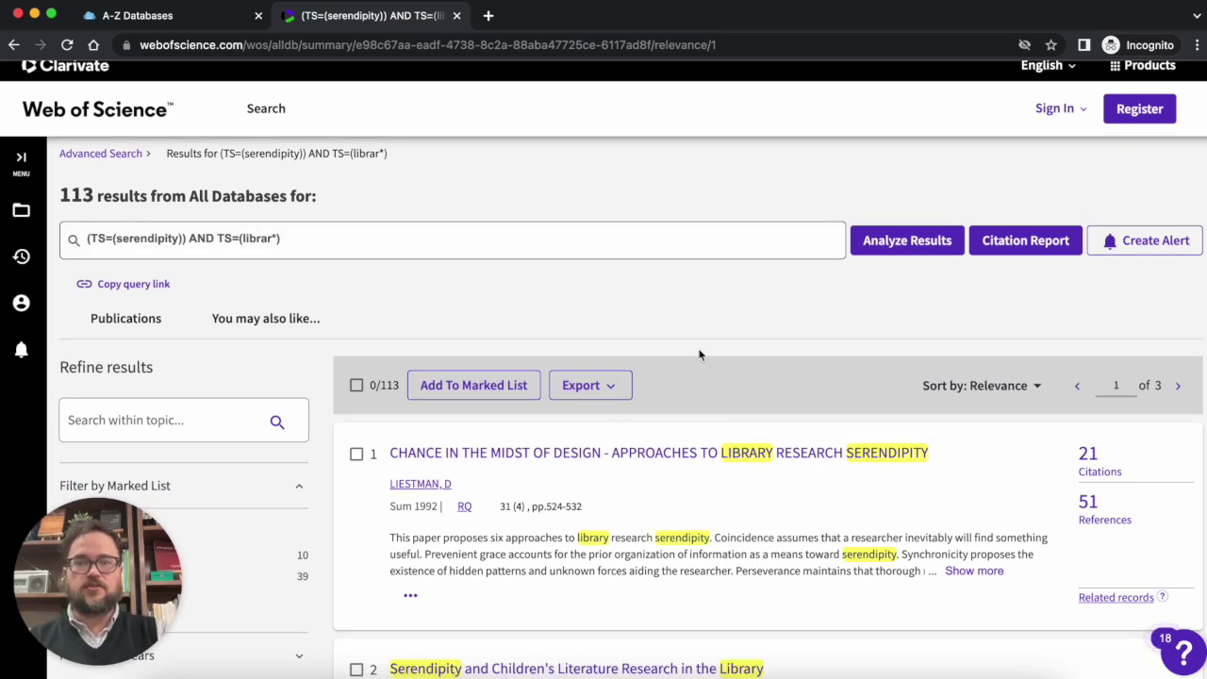
{"action": "scroll", "coordinate": [699, 354], "scroll_direction": "down", "scroll_amount": 3}
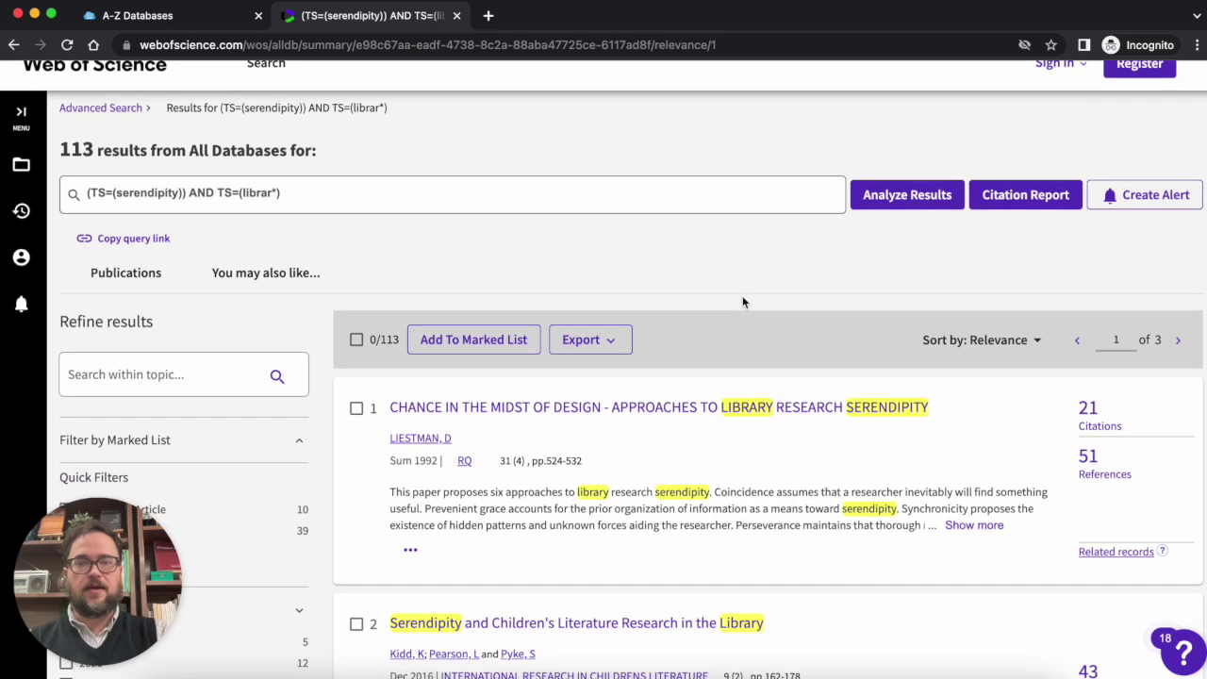
{"action": "scroll", "coordinate": [742, 297], "scroll_direction": "down", "scroll_amount": 5}
{"action": "scroll", "coordinate": [743, 287], "scroll_direction": "down", "scroll_amount": 15}
{"action": "scroll", "coordinate": [744, 287], "scroll_direction": "down", "scroll_amount": 11}
{"action": "scroll", "coordinate": [743, 284], "scroll_direction": "up", "scroll_amount": 20}
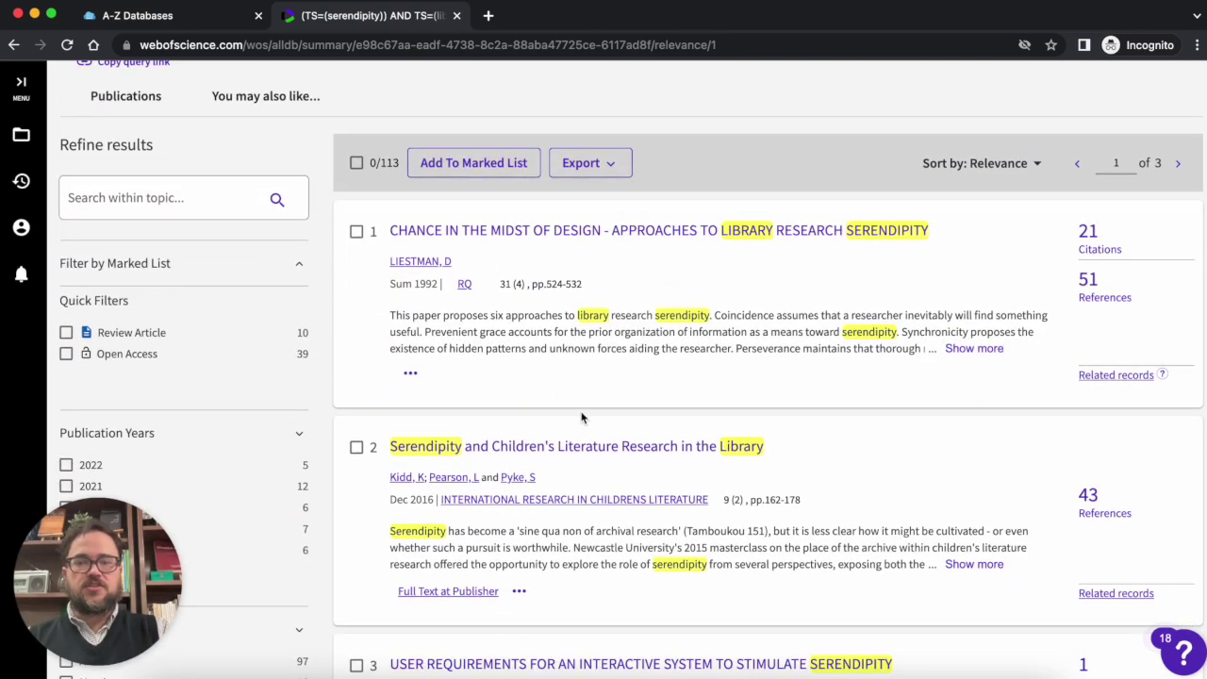
Step: Examine individual result entries, including their abstracts, highlighted search terms and full-text links
{"action": "scroll", "coordinate": [582, 416], "scroll_direction": "down", "scroll_amount": 4}
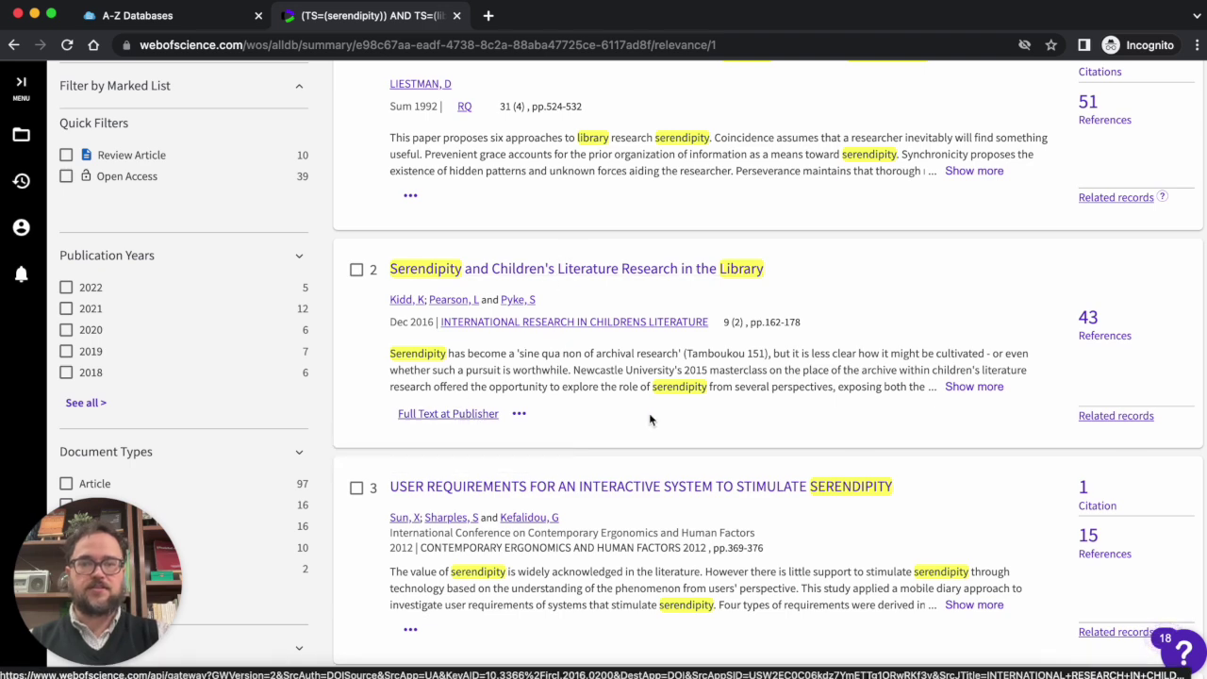
{"action": "scroll", "coordinate": [648, 420], "scroll_direction": "down", "scroll_amount": 5}
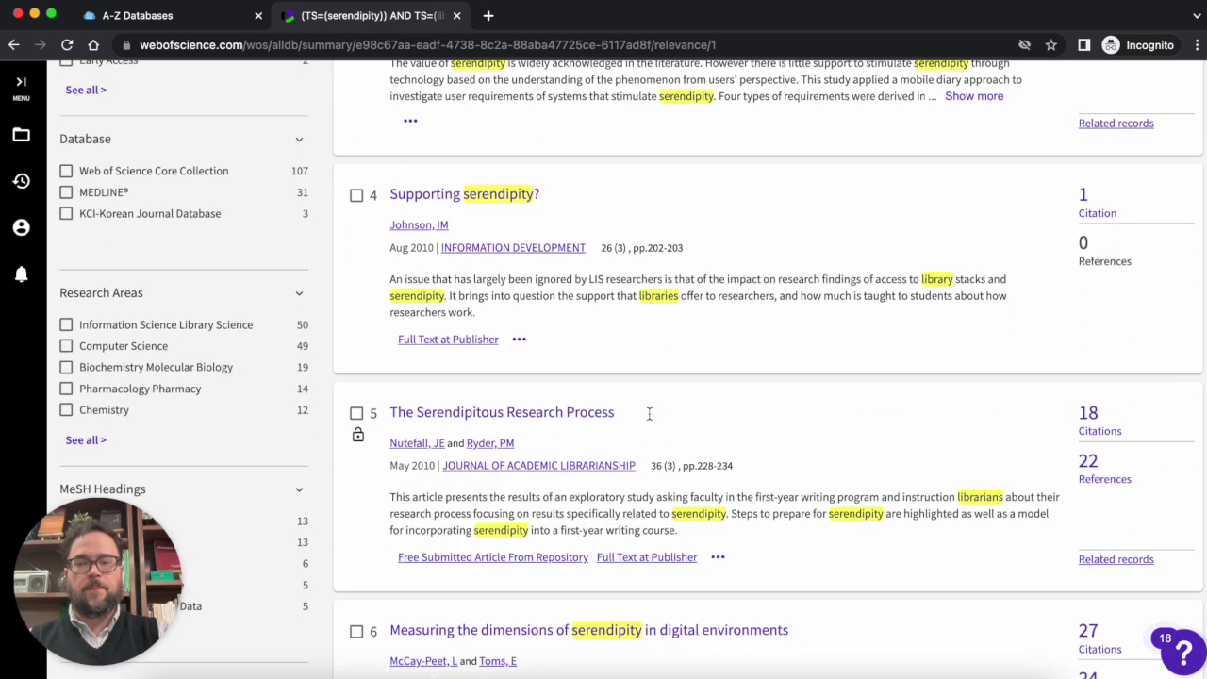
{"action": "scroll", "coordinate": [649, 415], "scroll_direction": "down", "scroll_amount": 1}
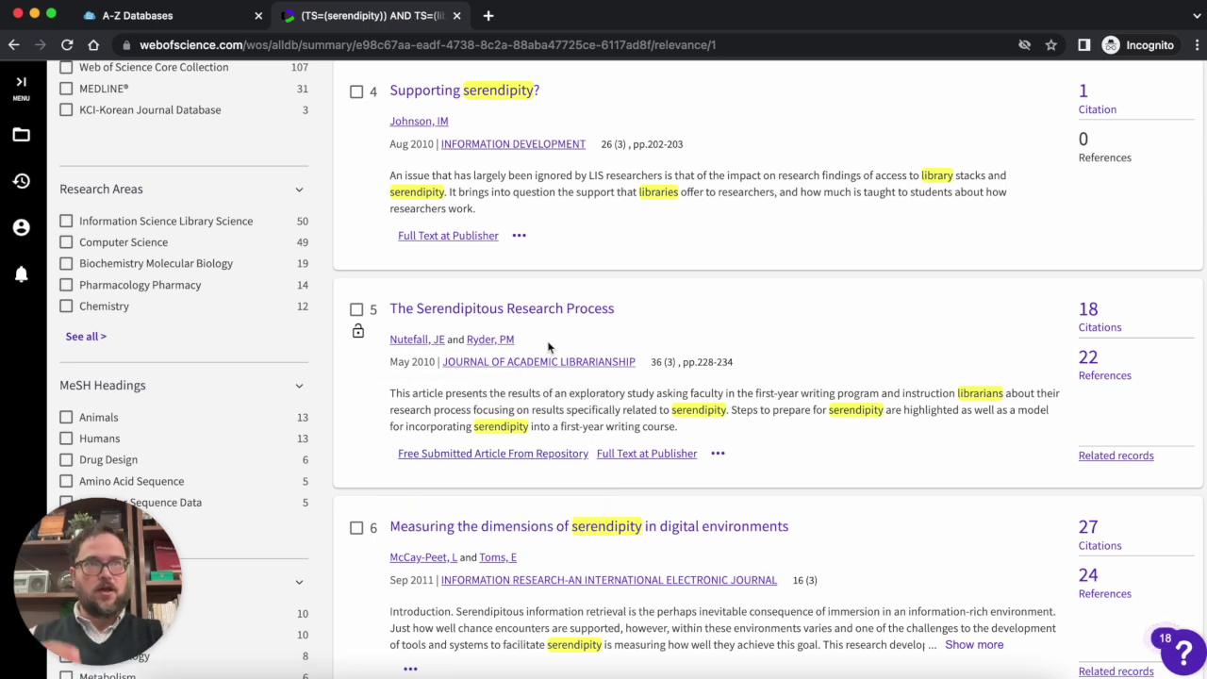
{"action": "scroll", "coordinate": [667, 338], "scroll_direction": "down", "scroll_amount": 1}
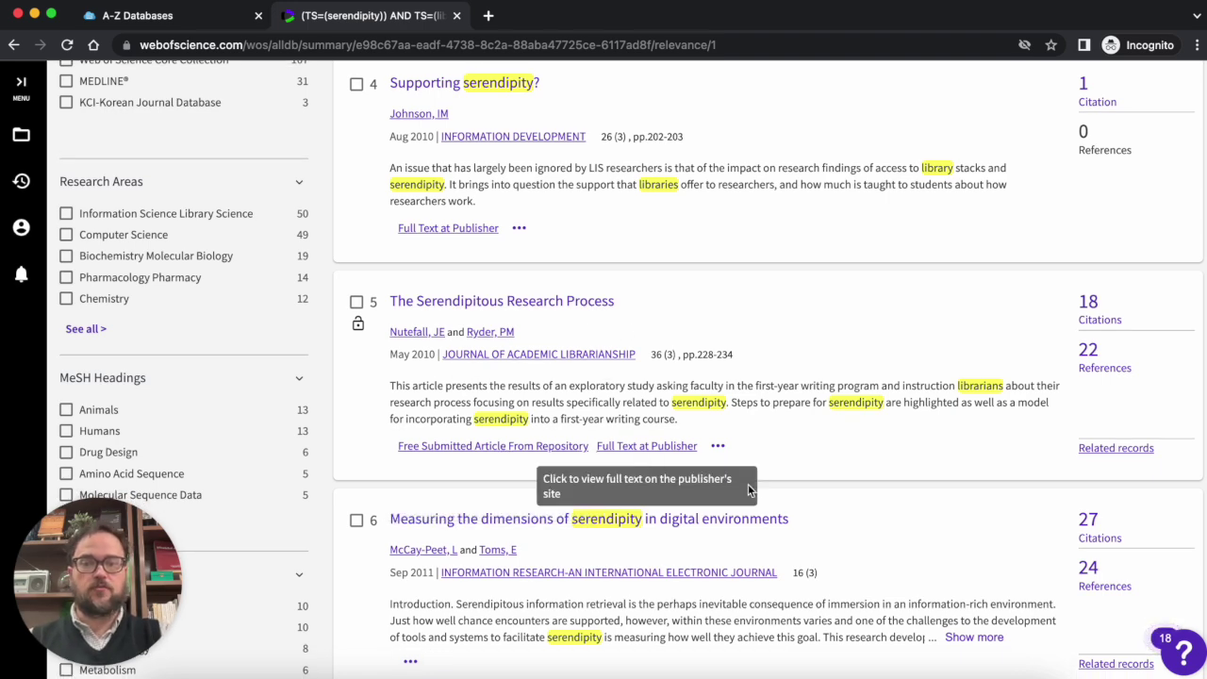
{"action": "scroll", "coordinate": [827, 479], "scroll_direction": "down", "scroll_amount": 2}
{"action": "scroll", "coordinate": [824, 479], "scroll_direction": "up", "scroll_amount": 1}
{"action": "scroll", "coordinate": [825, 479], "scroll_direction": "up", "scroll_amount": 7}
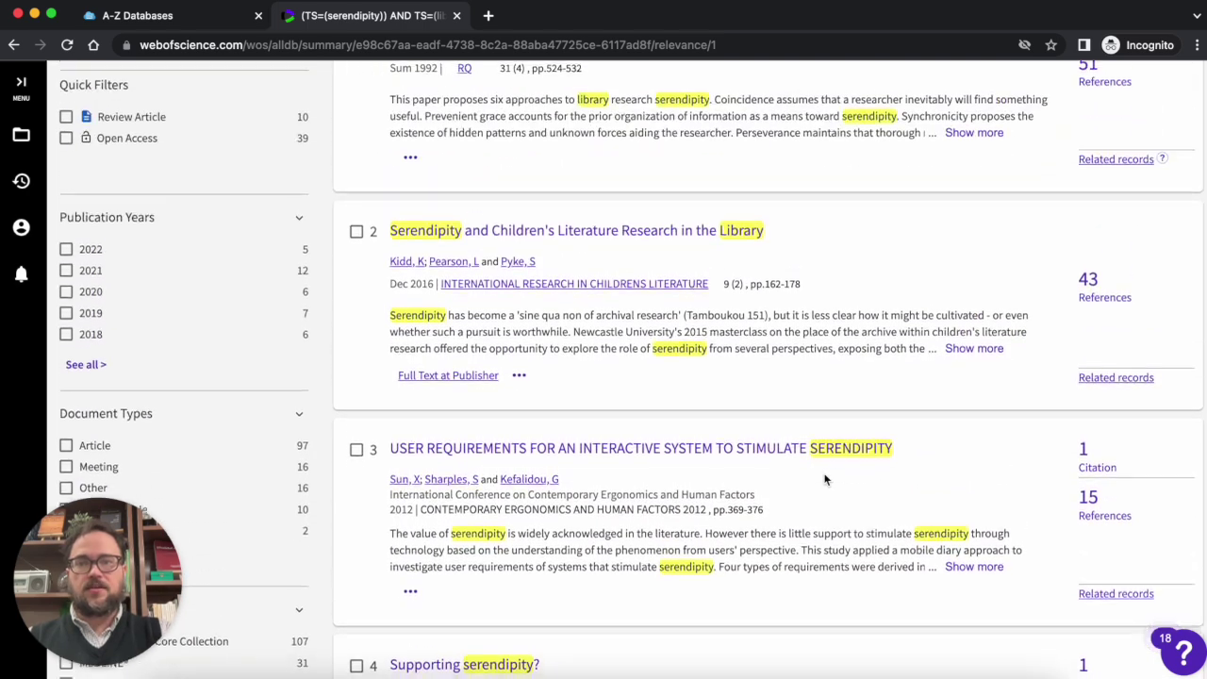
{"action": "scroll", "coordinate": [824, 478], "scroll_direction": "up", "scroll_amount": 3}
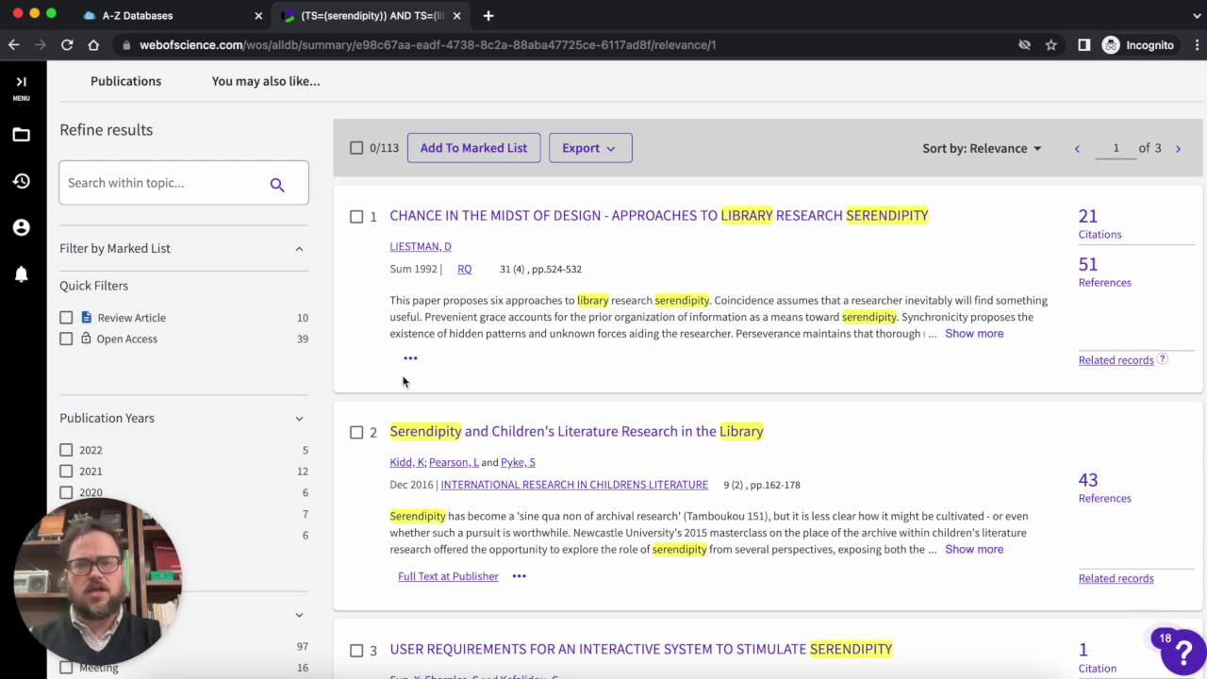
{"action": "scroll", "coordinate": [509, 363], "scroll_direction": "down", "scroll_amount": 1}
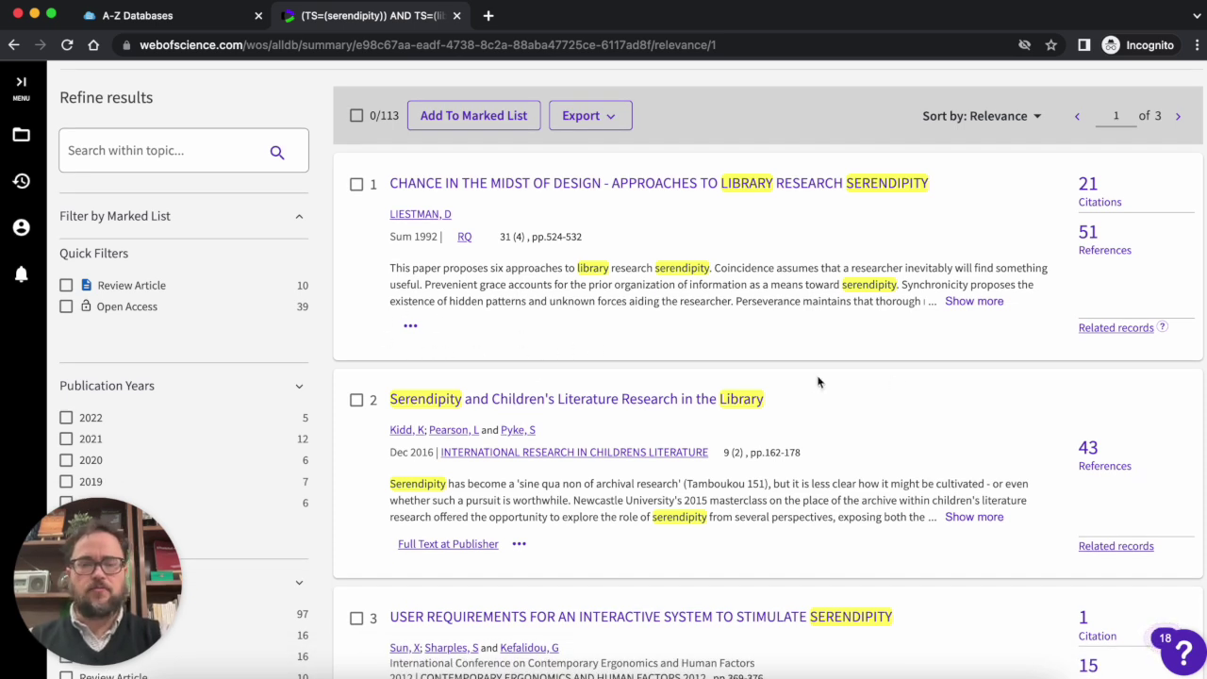
{"action": "scroll", "coordinate": [817, 380], "scroll_direction": "down", "scroll_amount": 1}
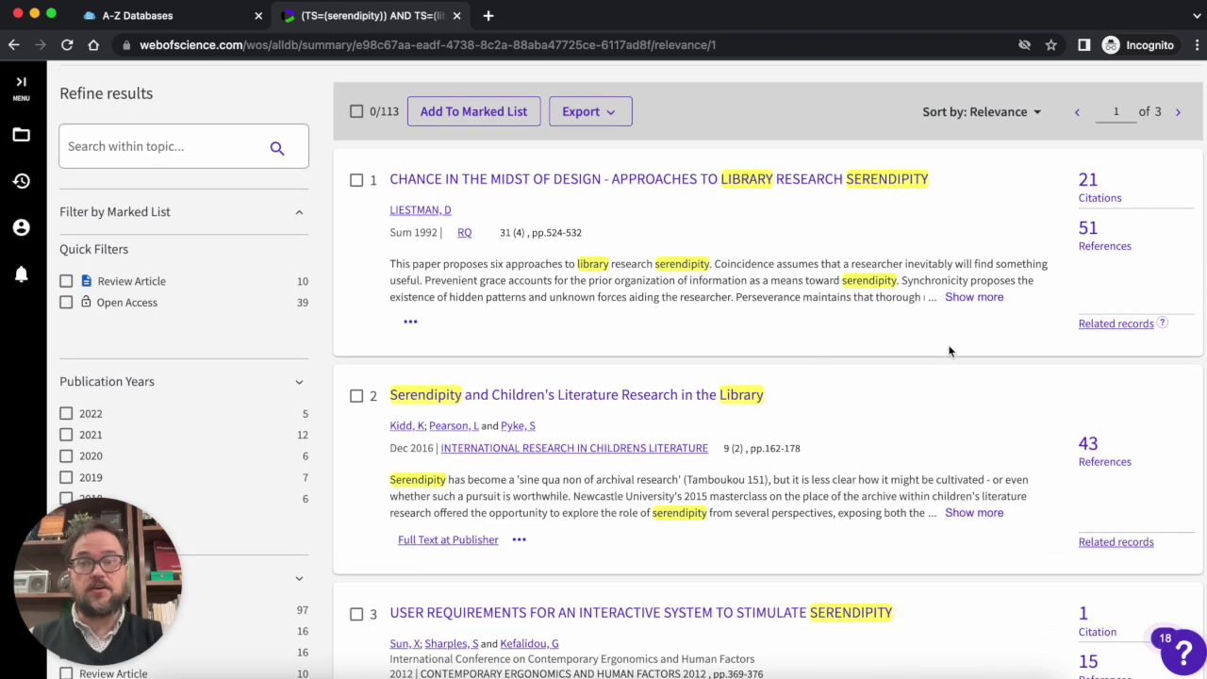
{"action": "scroll", "coordinate": [949, 350], "scroll_direction": "up", "scroll_amount": 1}
{"action": "scroll", "coordinate": [950, 351], "scroll_direction": "down", "scroll_amount": 1}
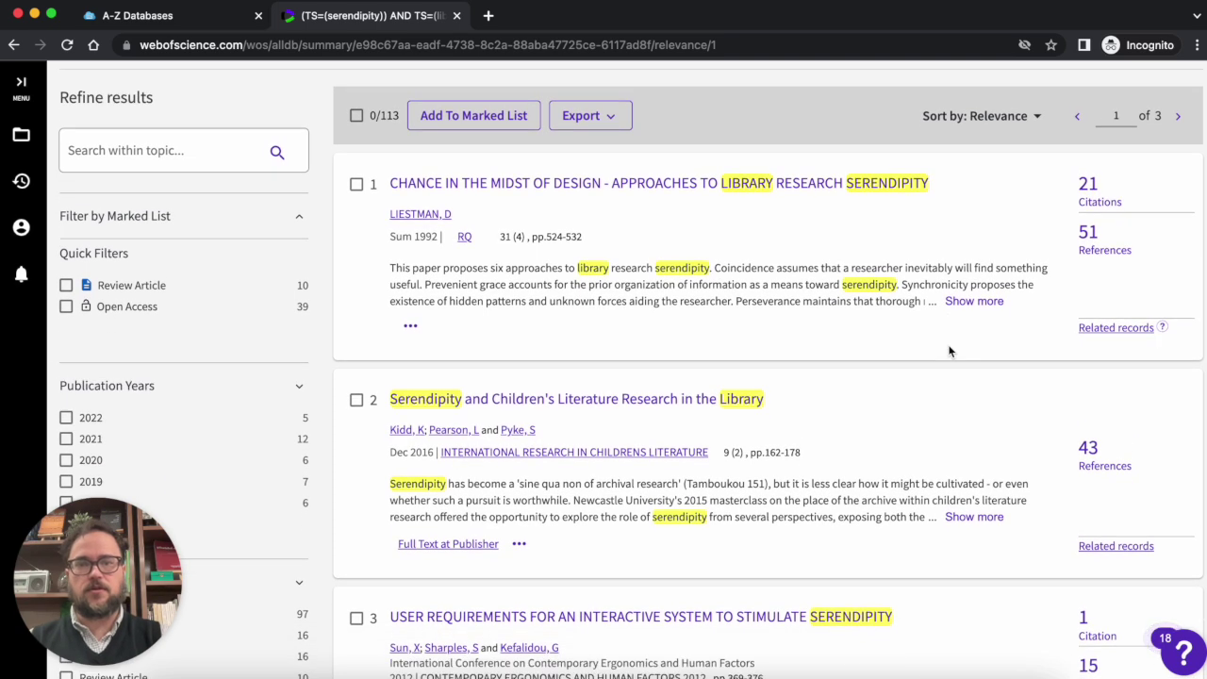